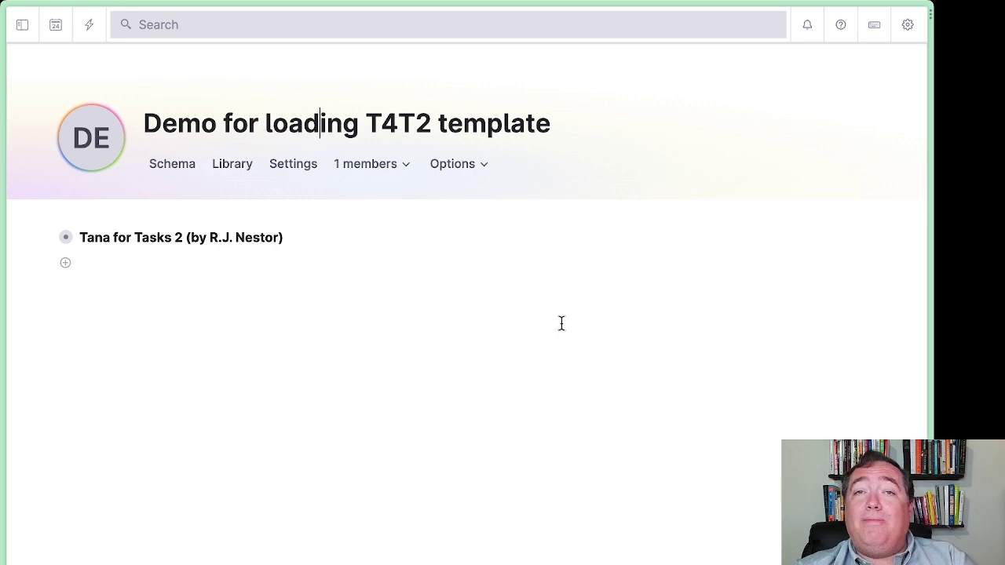
- Run 'Set up day tag for this workspace' to open today's #day page, Wed, May 24
{"action": "key", "text": "super+k"}
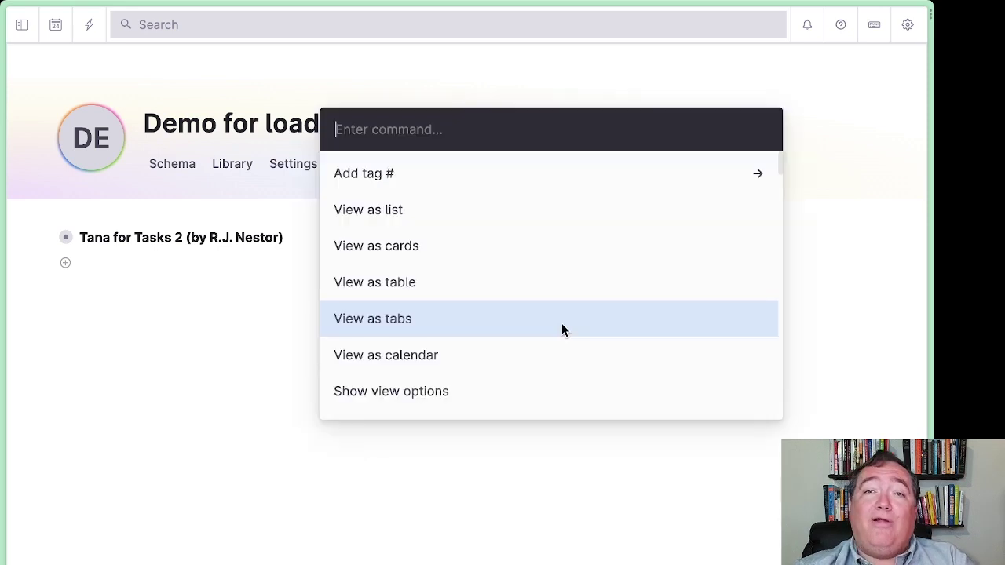
{"action": "type", "text": "set"}
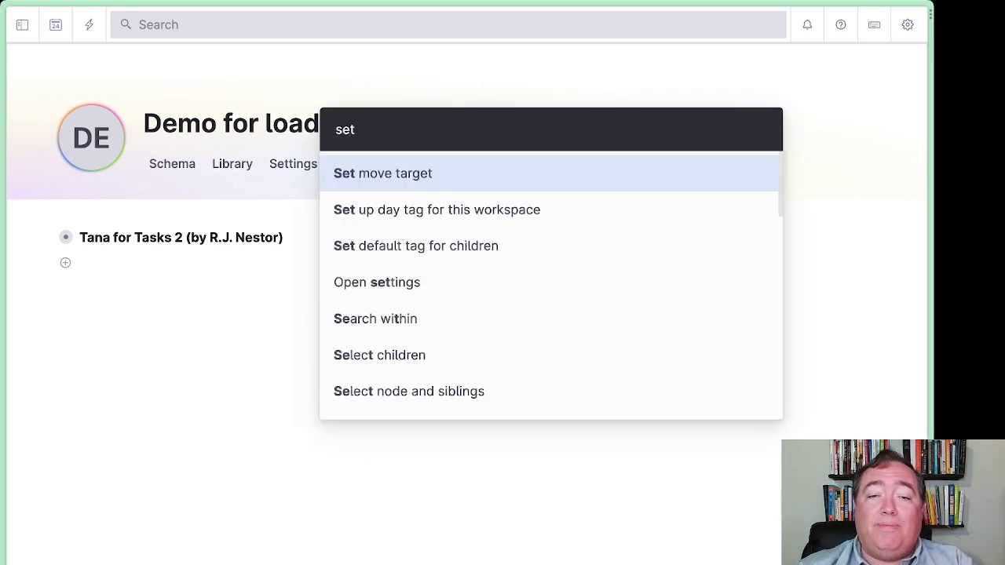
{"action": "key", "text": "Down"}
{"action": "key", "text": "Return"}
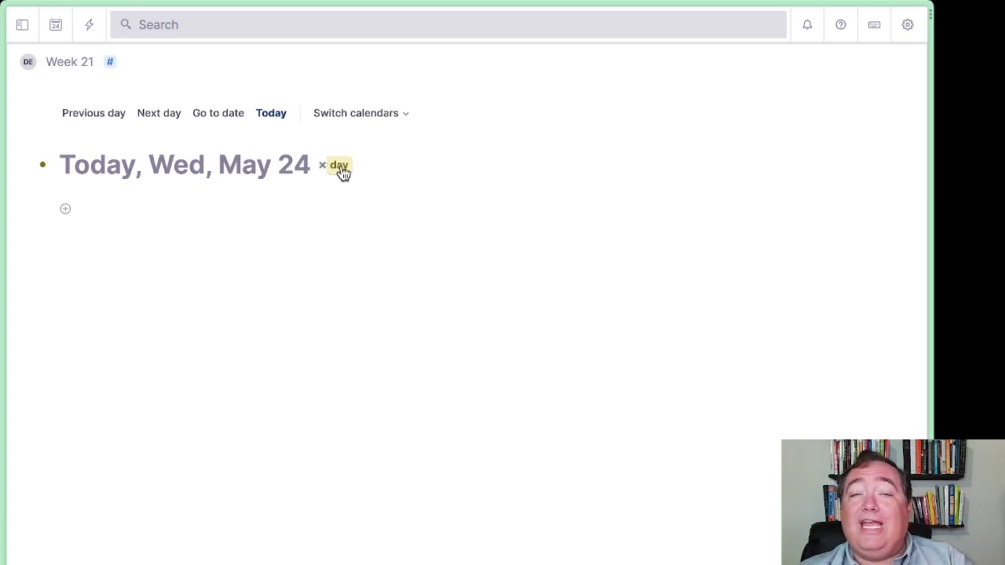
- Configure the #day tag to extend the day (T4T2) supertag
{"action": "mouse_move", "coordinate": [343, 172]}
{"action": "left_click", "coordinate": [328, 379]}
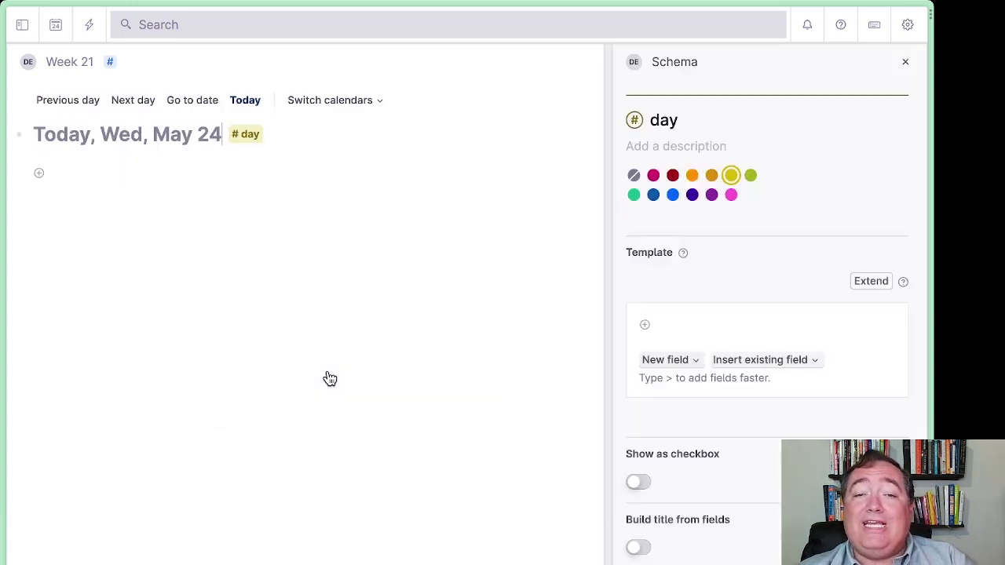
{"action": "left_click", "coordinate": [864, 288]}
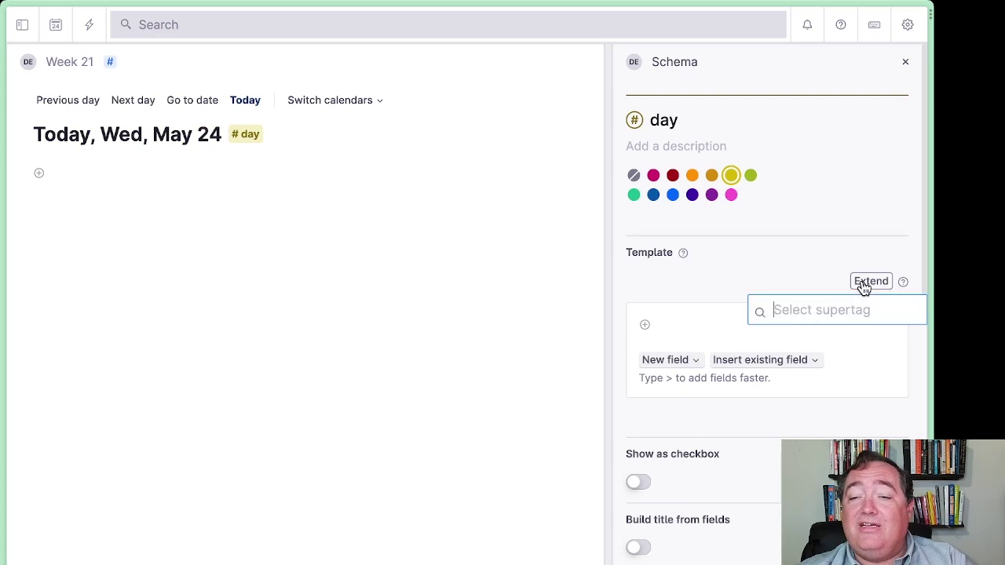
{"action": "type", "text": "a"}
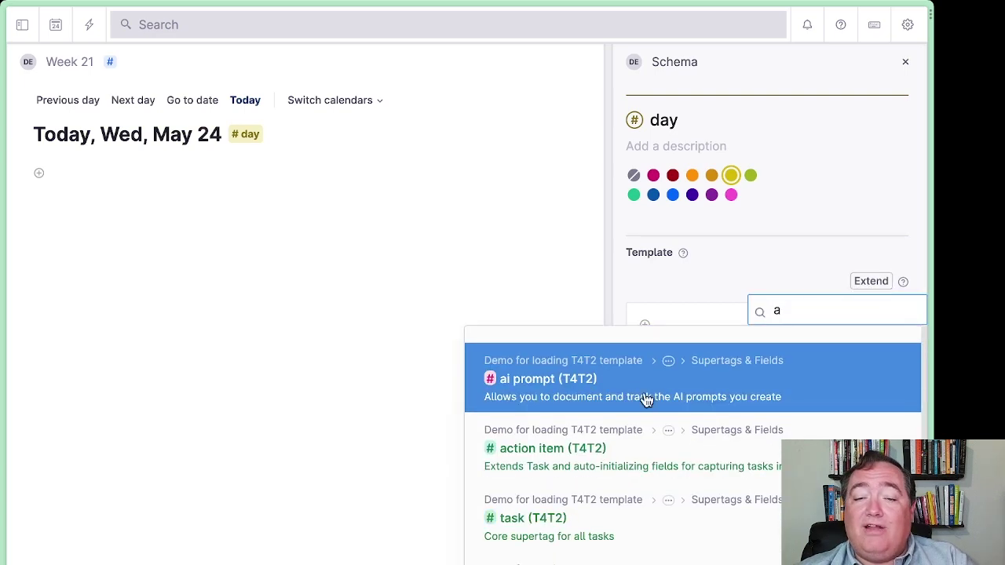
{"action": "type", "text": "t"}
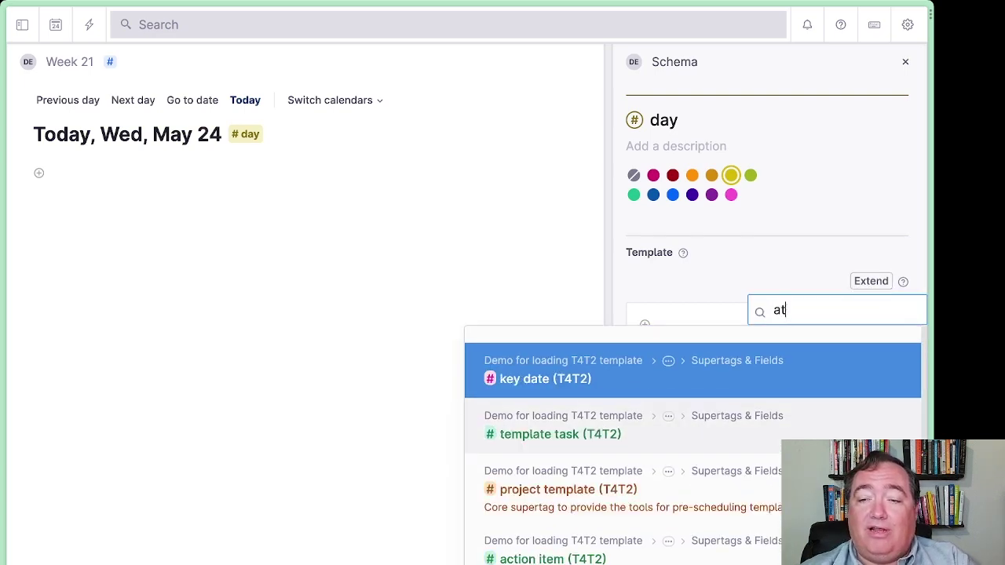
{"action": "key", "text": "BackSpace"}
{"action": "key", "text": "BackSpace"}
{"action": "type", "text": "day"}
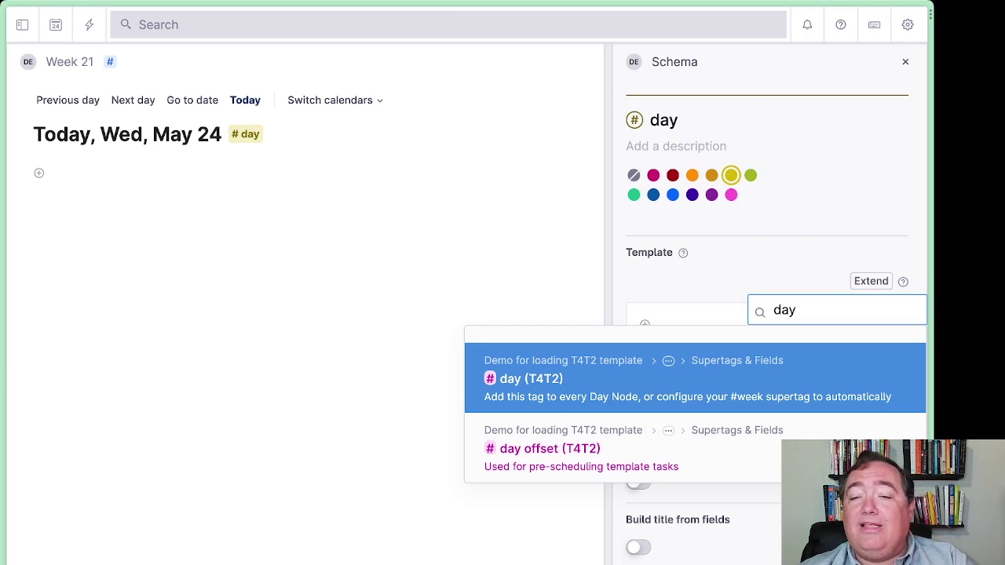
{"action": "left_click", "coordinate": [639, 397]}
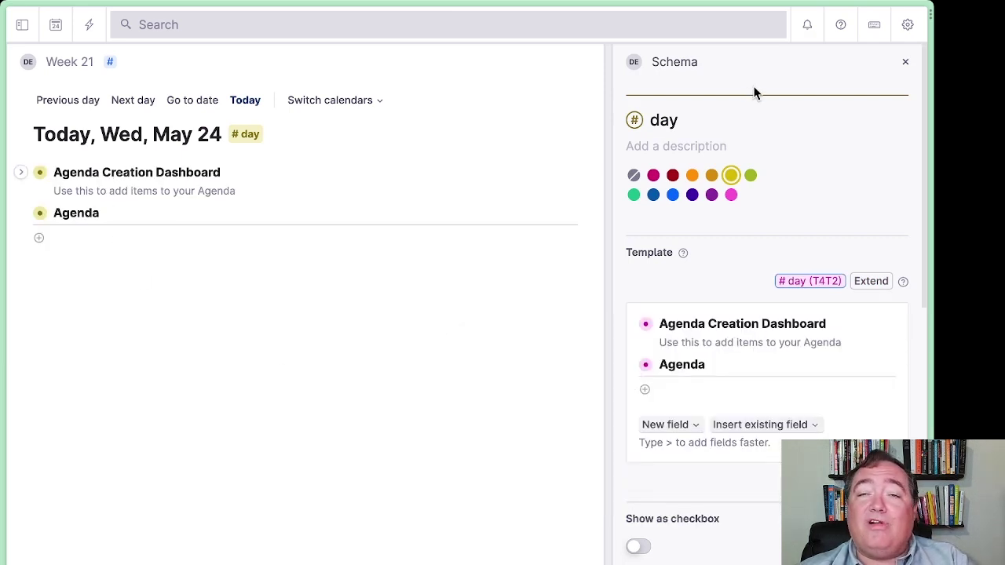
{"action": "left_click", "coordinate": [906, 62]}
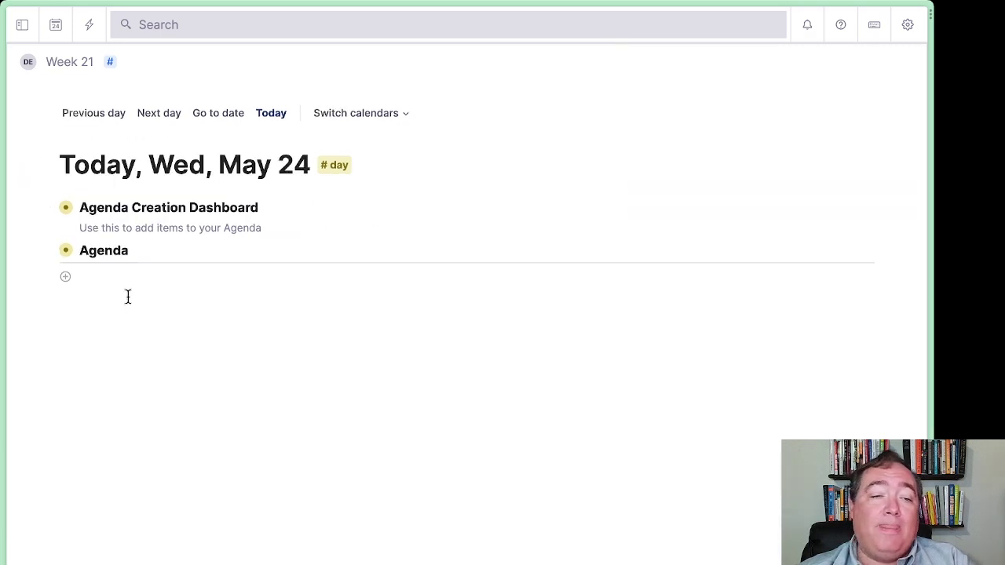
- Add bullets Task 1, Task 2, Task 3 and Task 4 under Agenda
{"action": "type", "text": "Task 1"}
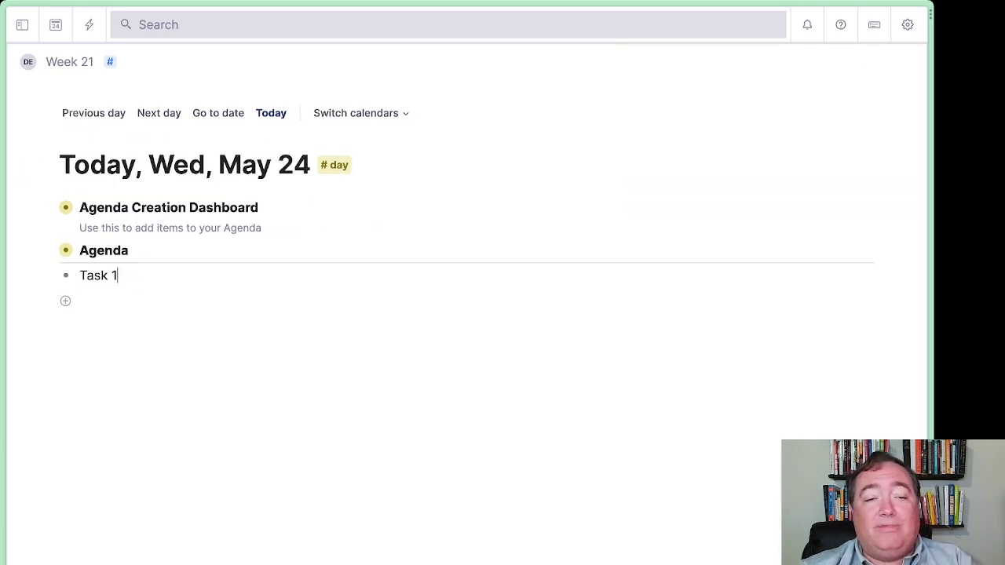
{"action": "key", "text": "Return"}
{"action": "type", "text": "ta"}
{"action": "key", "text": "BackSpace"}
{"action": "key", "text": "BackSpace"}
{"action": "type", "text": "Task "}
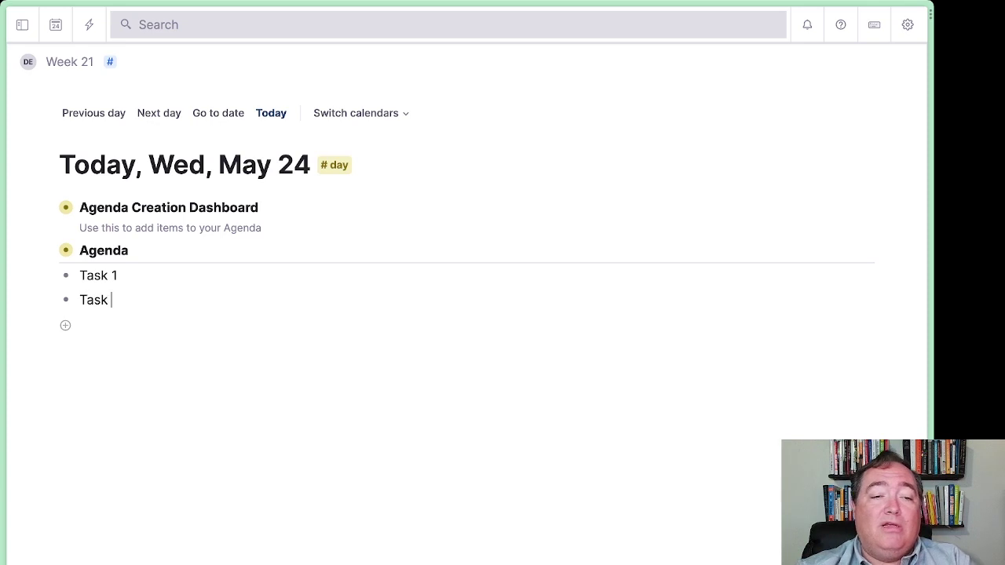
{"action": "type", "text": "2"}
{"action": "key", "text": "Return"}
{"action": "type", "text": "Task 3"}
{"action": "key", "text": "Return"}
{"action": "type", "text": "Task 4"}
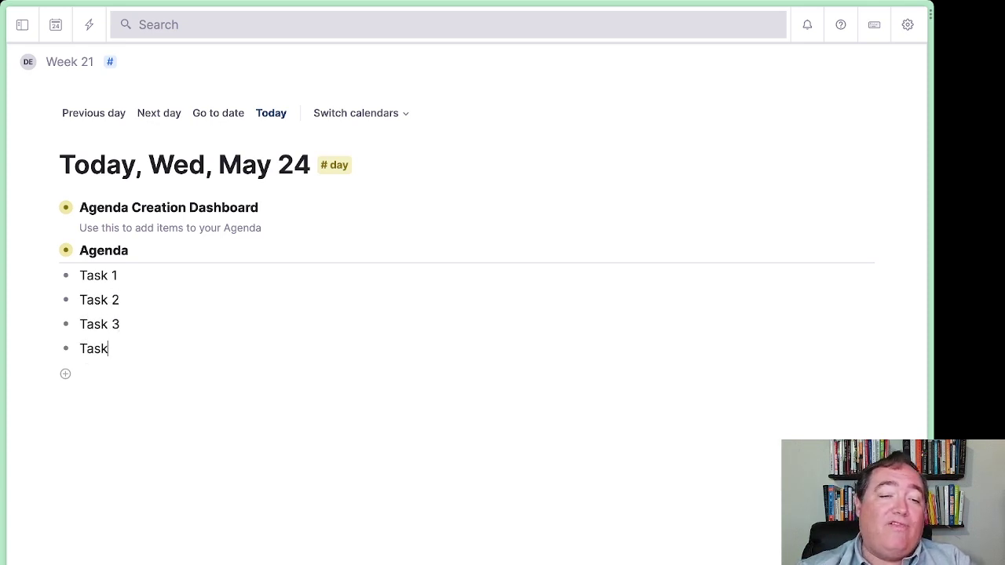
{"action": "key", "text": "Return"}
- Add bullets This Week Task 1–4 below them by reusing the phrase 'This Week Task'
{"action": "type", "text": "This Week Task 1"}
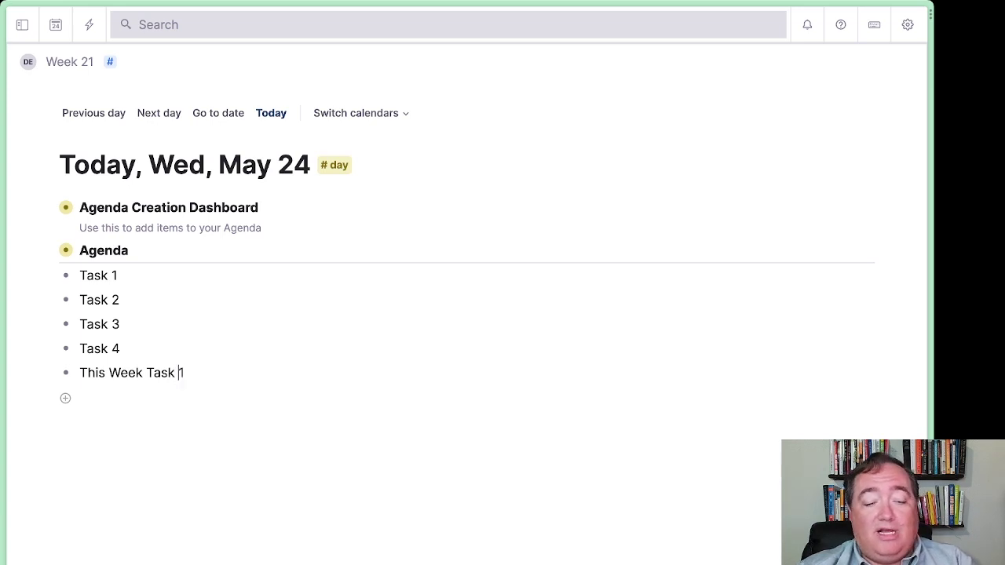
{"action": "key", "text": "ctrl+shift+Left"}
{"action": "key", "text": "ctrl+shift+Left"}
{"action": "key", "text": "ctrl+shift+Left"}
{"action": "key", "text": "ctrl+c"}
{"action": "key", "text": "End"}
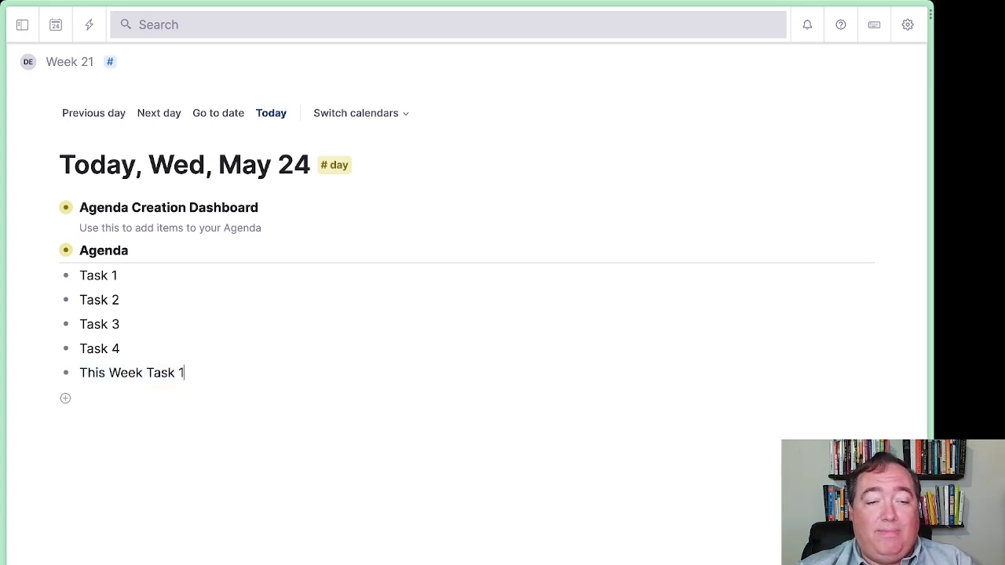
{"action": "key", "text": "ctrl+v"}
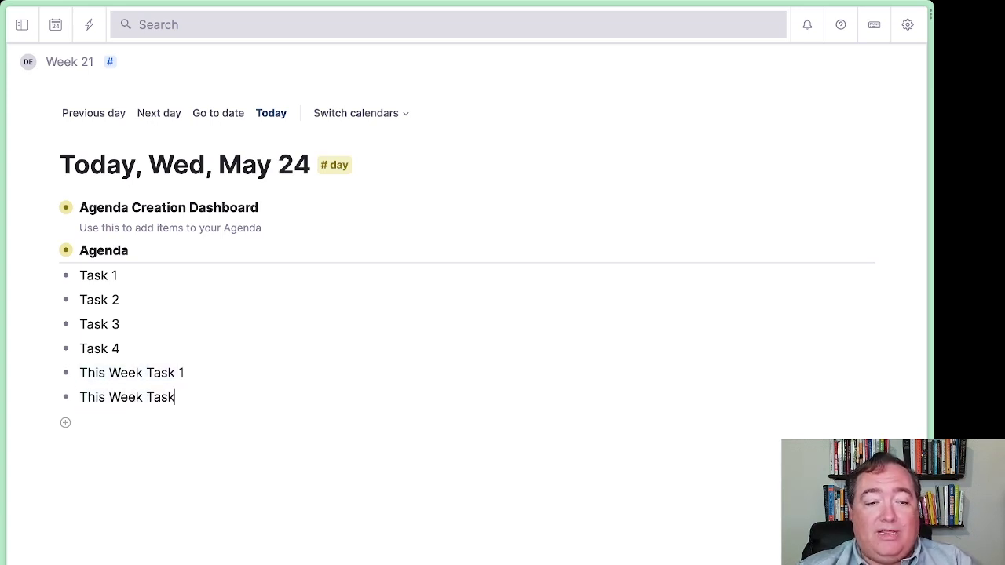
{"action": "key", "text": "ctrl+v"}
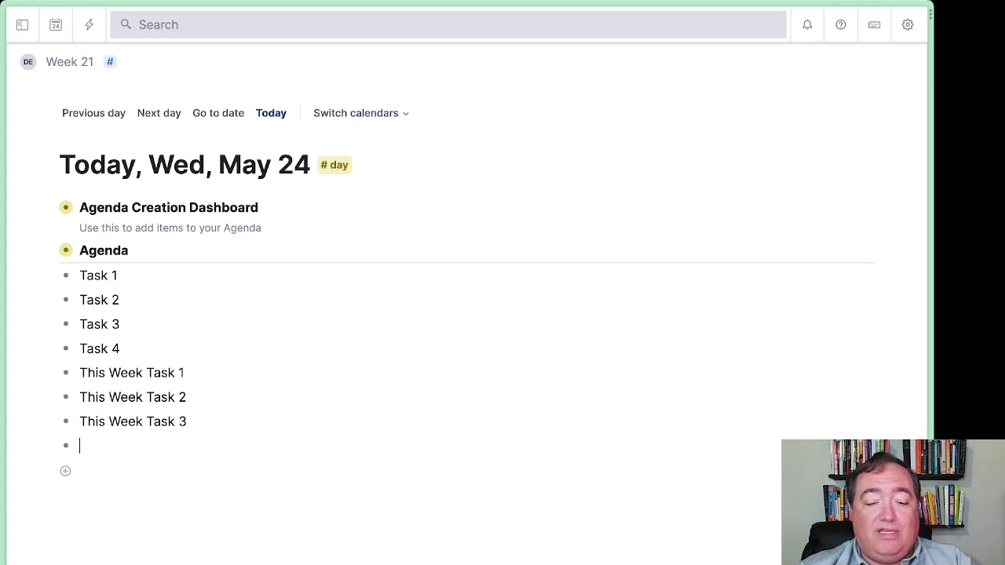
{"action": "key", "text": "ctrl+v"}
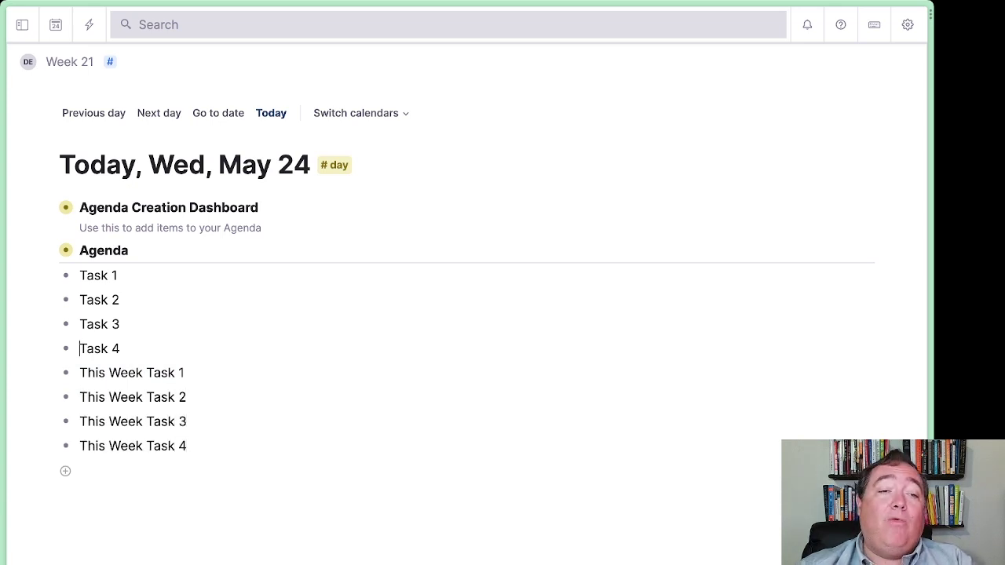
- Tag all eight rows #task (T4T2) and set Task 1's Scheduled on to today
{"action": "key", "text": "shift+Down"}
{"action": "key", "text": "shift+Down"}
{"action": "key", "text": "shift+Down"}
{"action": "key", "text": "shift+Down"}
{"action": "key", "text": "shift+Down"}
{"action": "key", "text": "shift+Down"}
{"action": "key", "text": "shift+Down"}
{"action": "key", "text": "shift+Down"}
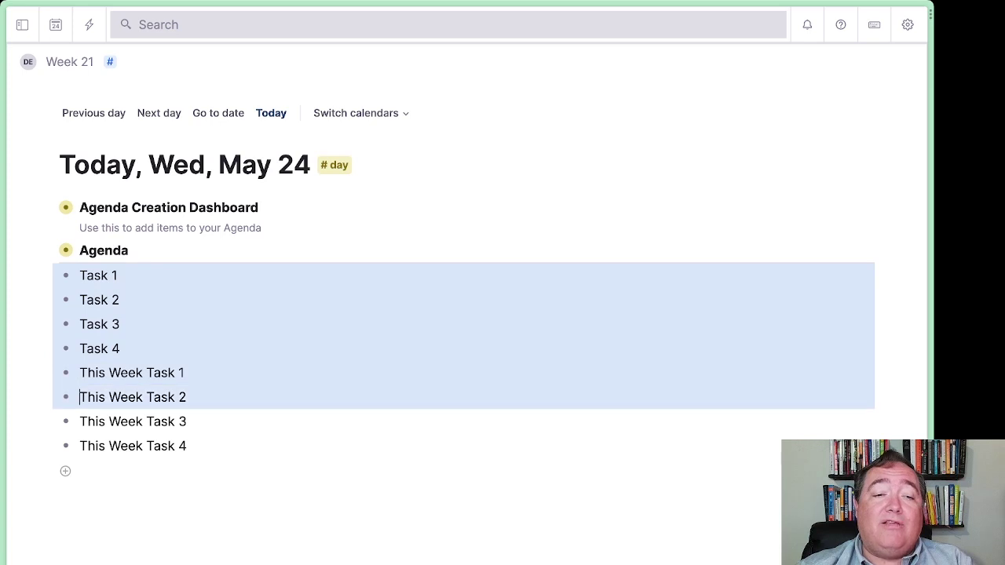
{"action": "type", "text": "# ta"}
{"action": "key", "text": "Return"}
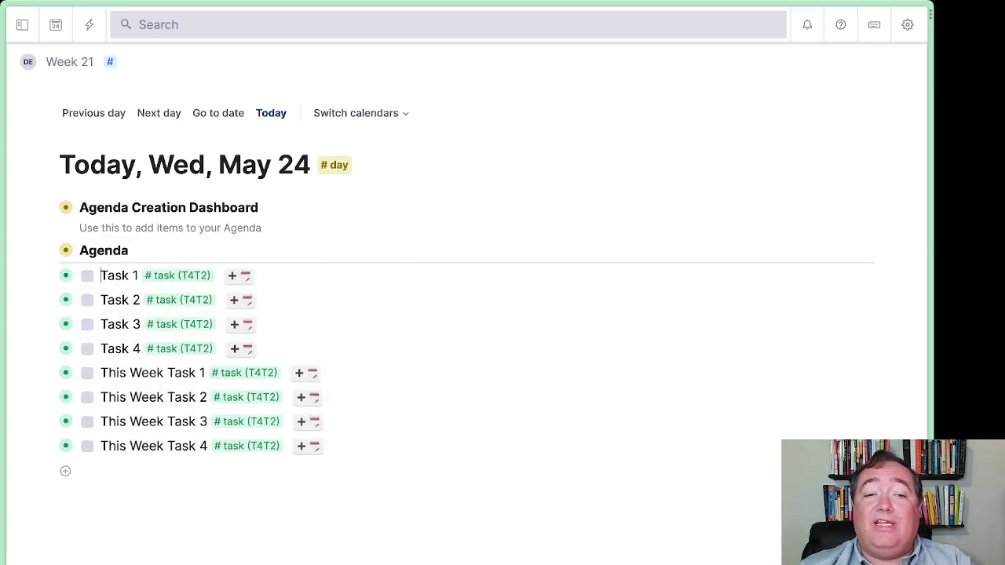
{"action": "key", "text": "ctrl+Down"}
{"action": "key", "text": "Down"}
{"action": "key", "text": "space"}
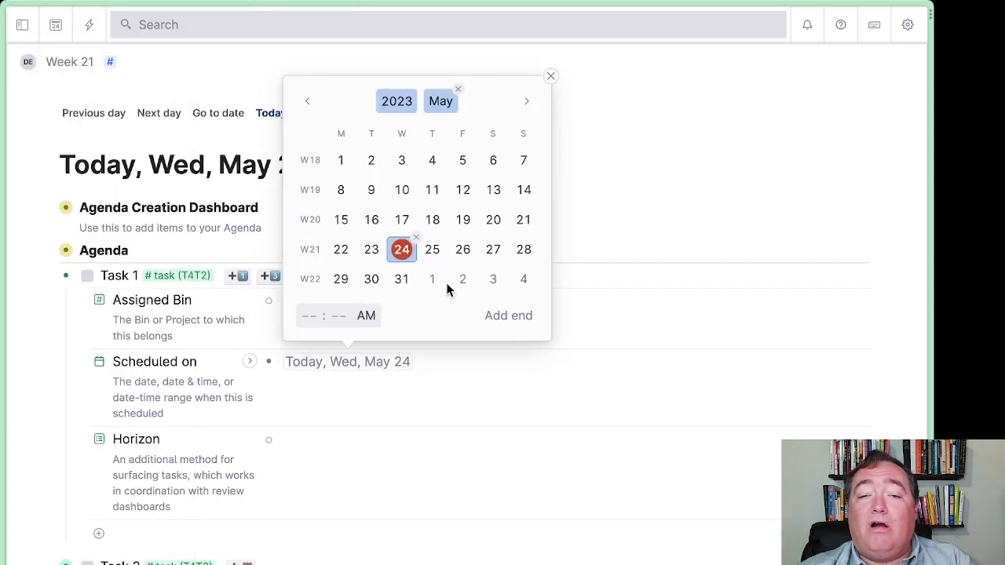
- Schedule Task 1 and Task 2 for May 25
{"action": "left_click", "coordinate": [434, 253]}
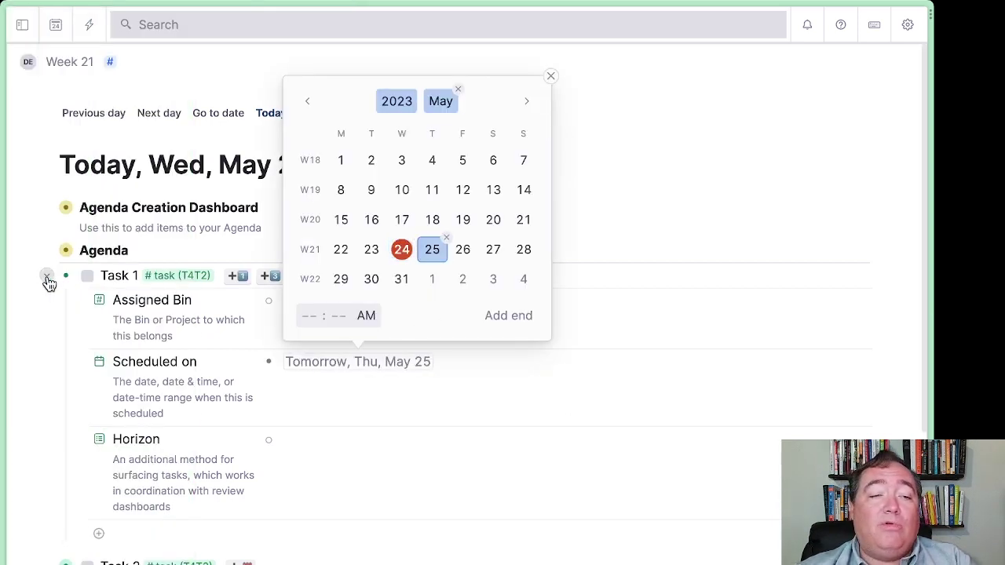
{"action": "left_click", "coordinate": [47, 279]}
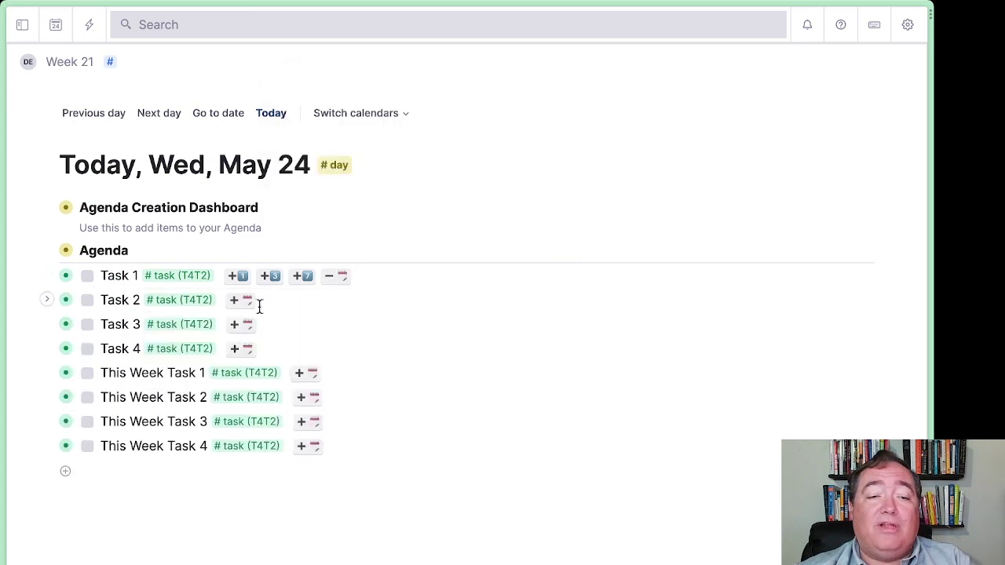
{"action": "left_click", "coordinate": [247, 303]}
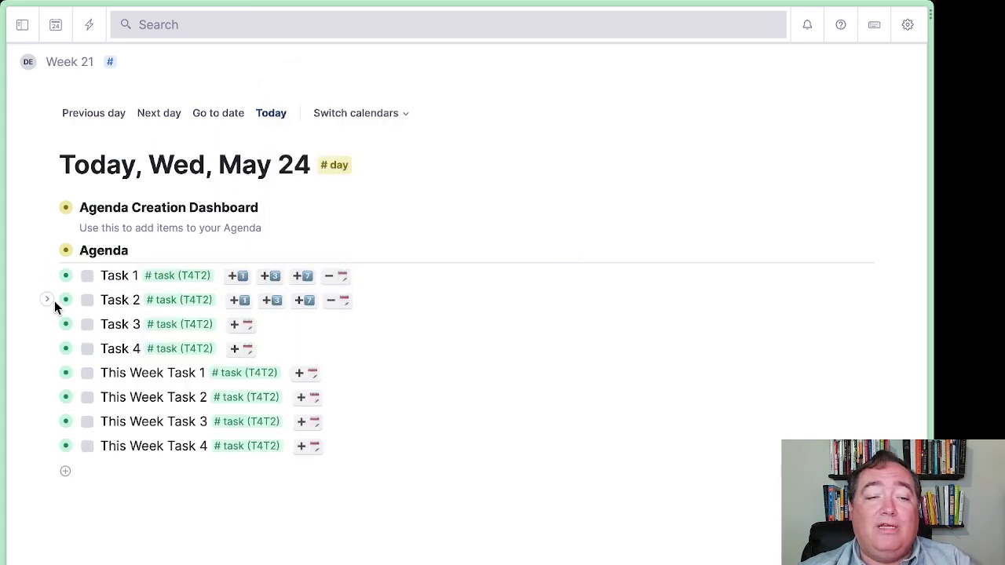
{"action": "left_click", "coordinate": [48, 302]}
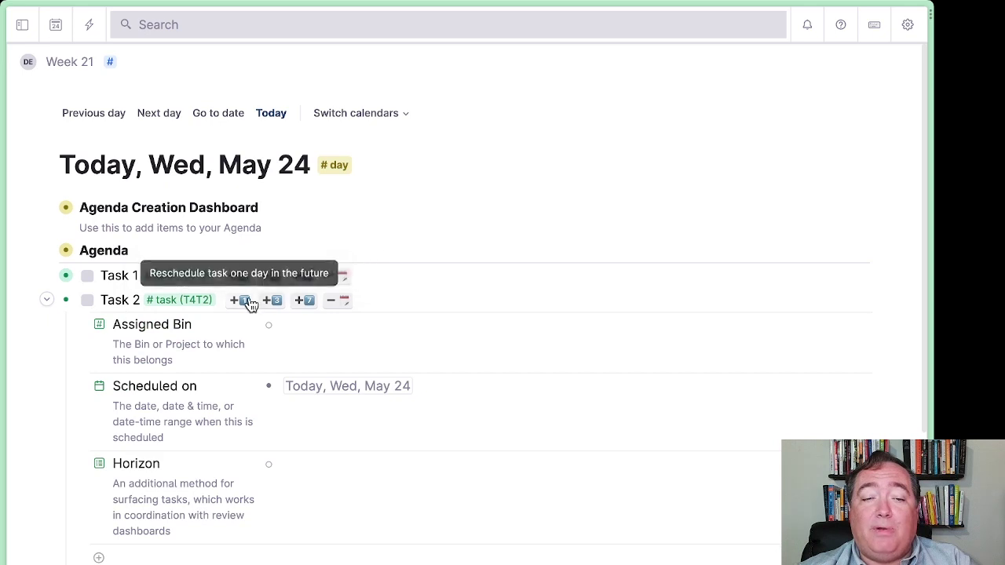
{"action": "left_click", "coordinate": [245, 303]}
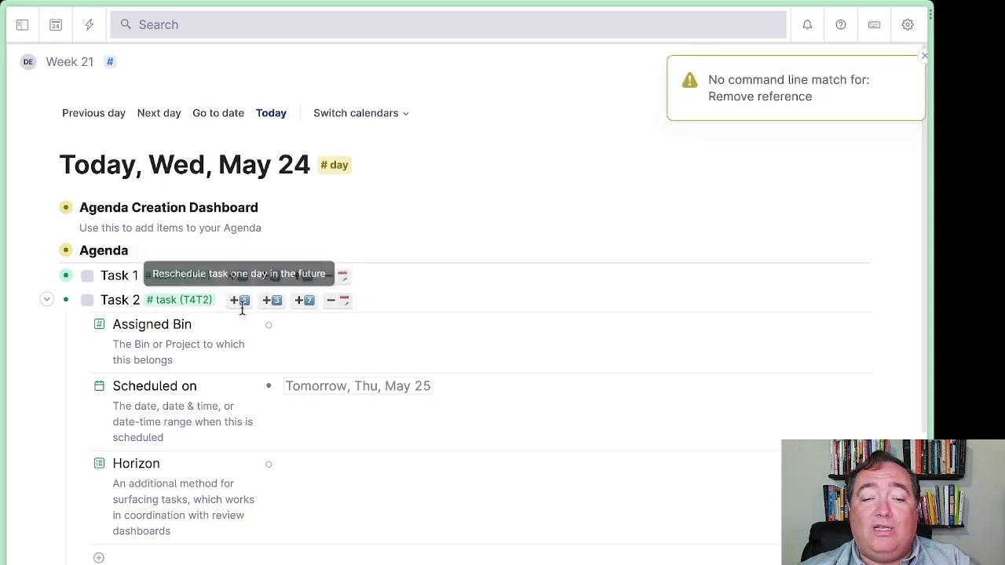
{"action": "left_click", "coordinate": [45, 301]}
- Schedule Task 3 for May 27 (+3 days) and Task 4 for May 31 (+7 days)
{"action": "left_click", "coordinate": [48, 324]}
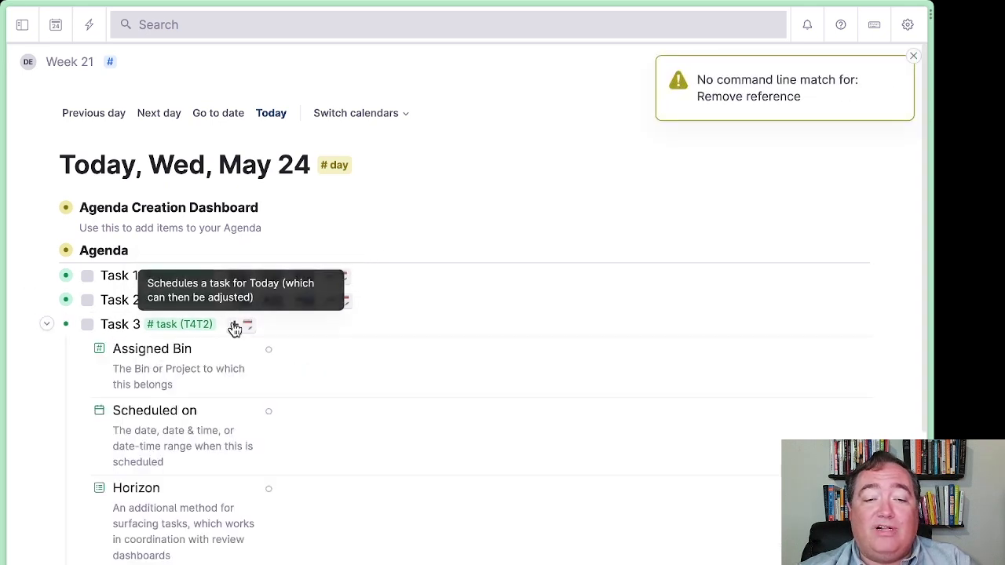
{"action": "left_click", "coordinate": [242, 324]}
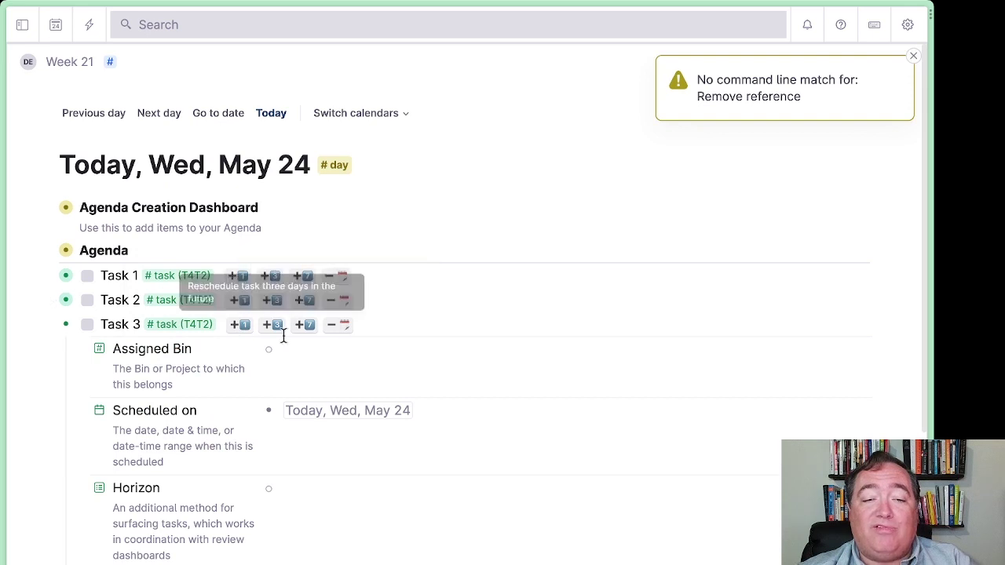
{"action": "left_click", "coordinate": [278, 330]}
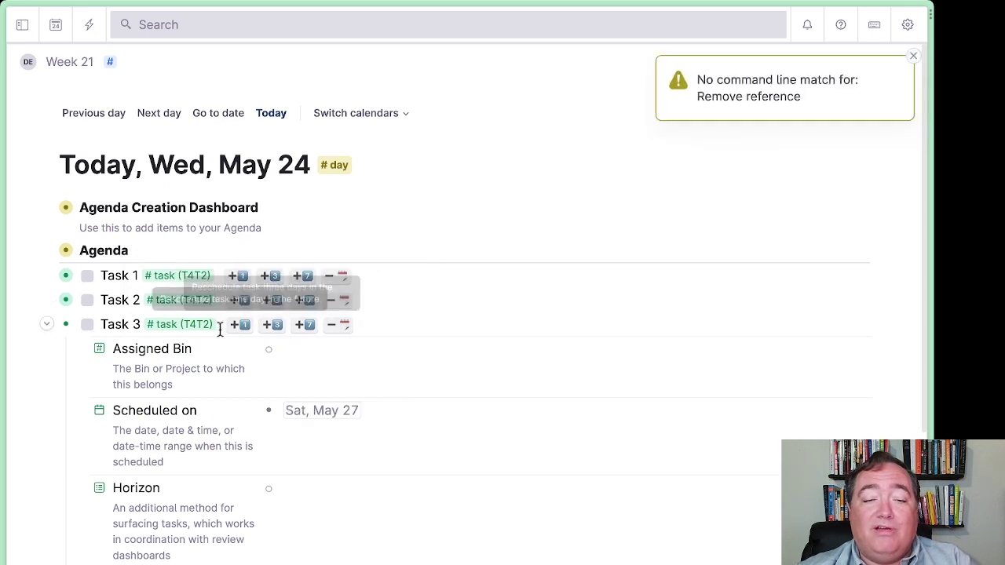
{"action": "left_click", "coordinate": [46, 324]}
{"action": "left_click", "coordinate": [48, 350]}
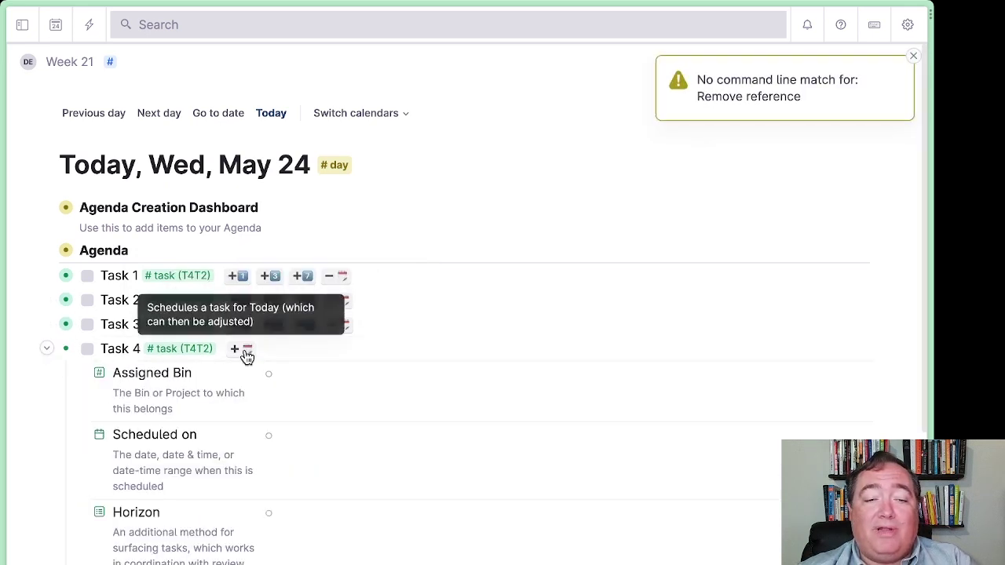
{"action": "left_click", "coordinate": [242, 350]}
{"action": "left_click", "coordinate": [304, 353]}
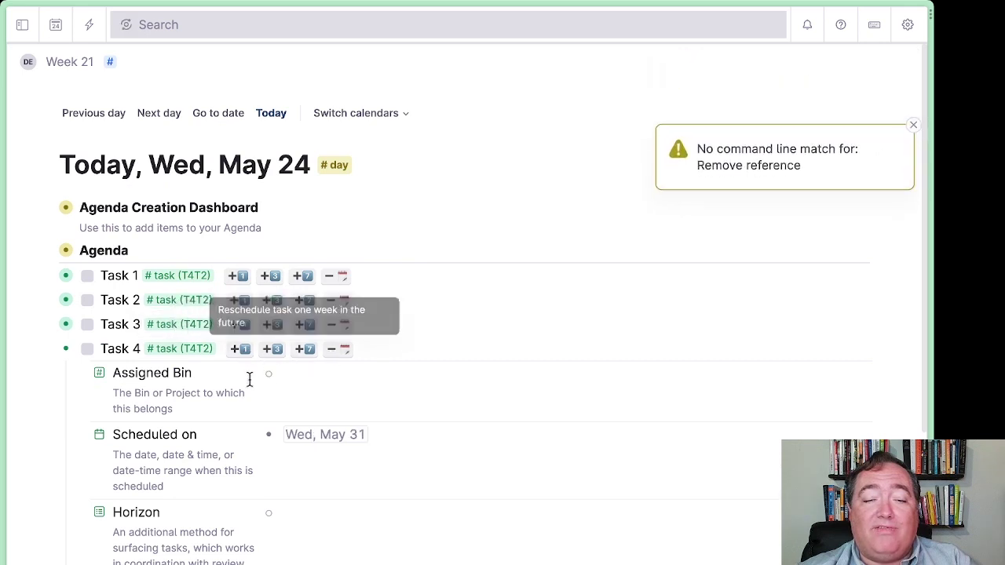
{"action": "left_click", "coordinate": [47, 349]}
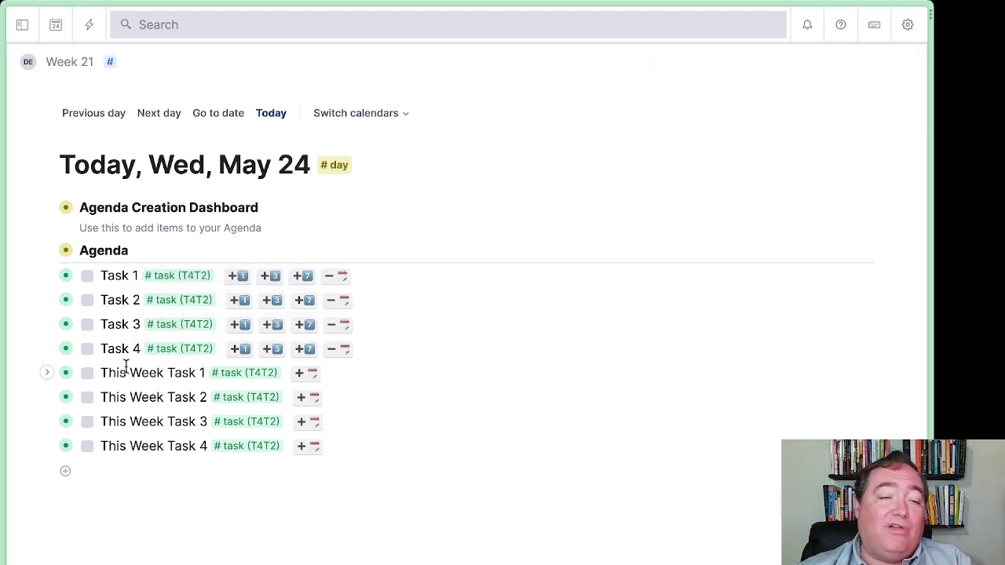
- Set This Week Task 1's Horizon to This Week
{"action": "left_click", "coordinate": [45, 375]}
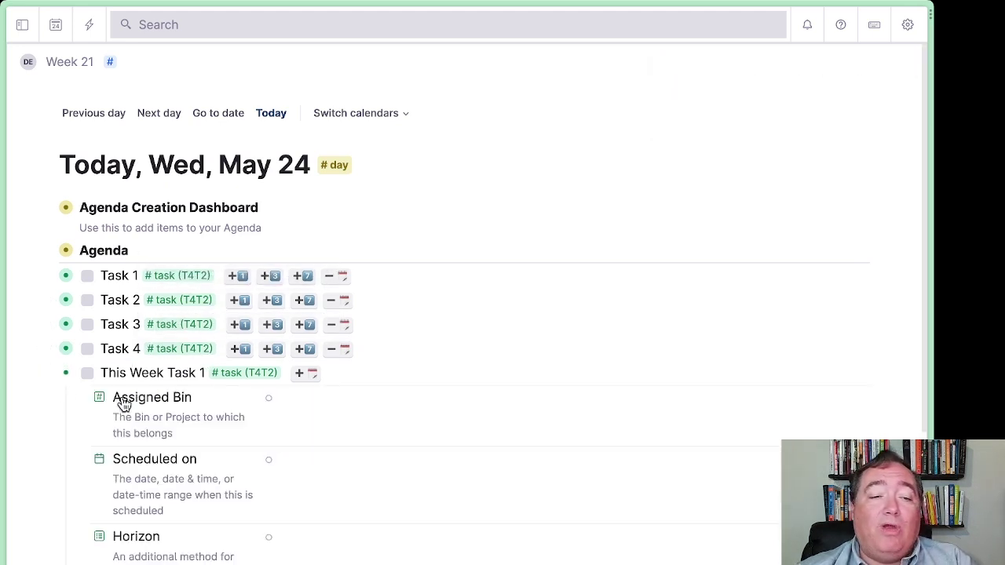
{"action": "scroll", "coordinate": [397, 410], "scroll_direction": "down", "scroll_amount": 1}
{"action": "scroll", "coordinate": [393, 412], "scroll_direction": "down", "scroll_amount": 4}
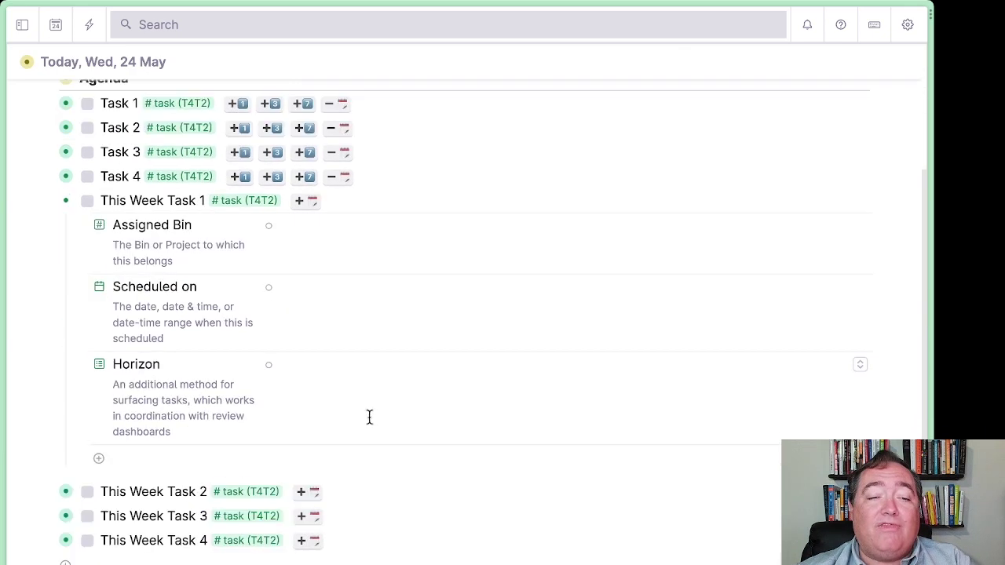
{"action": "left_click", "coordinate": [320, 353]}
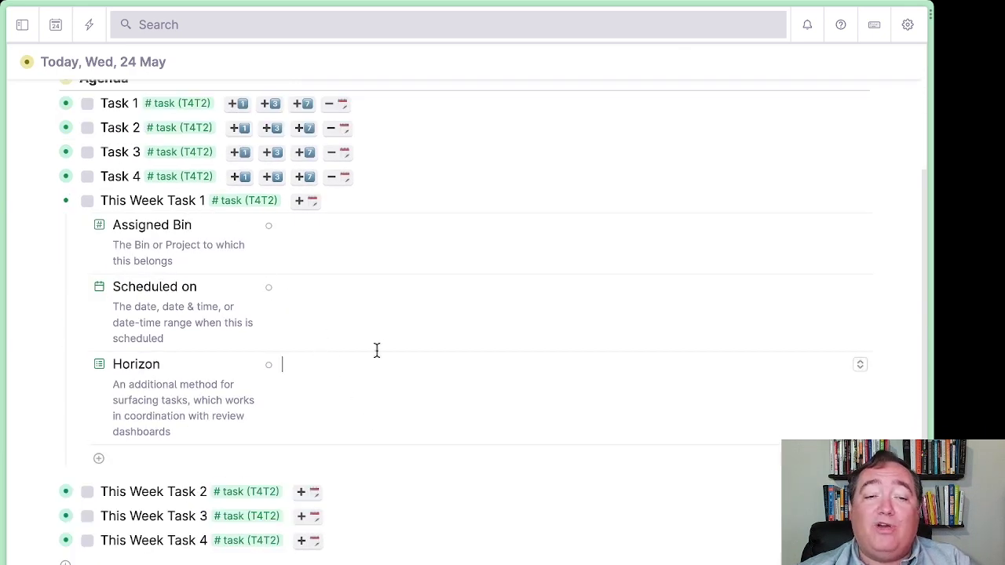
{"action": "type", "text": "this"}
{"action": "key", "text": "Return"}
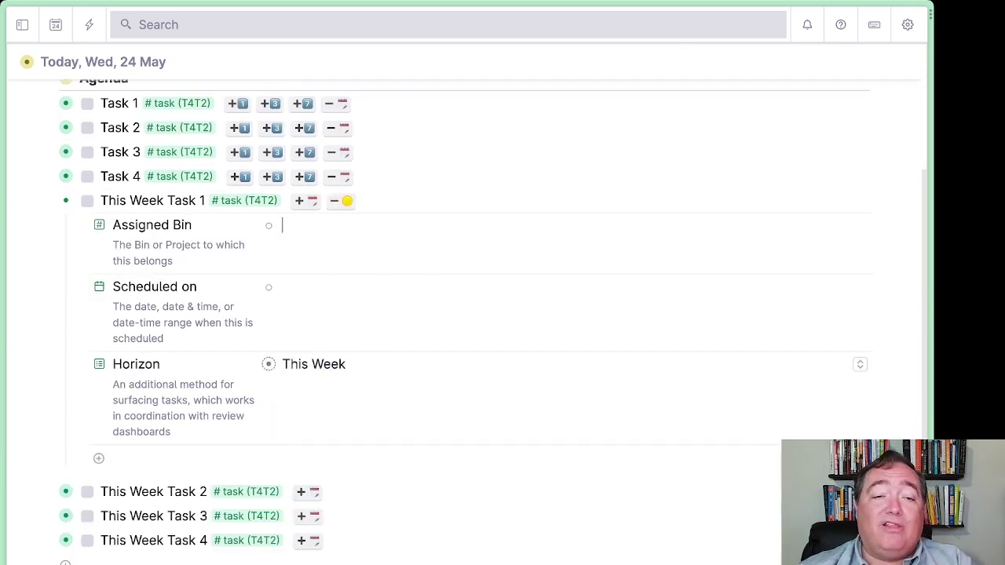
{"action": "key", "text": "Escape"}
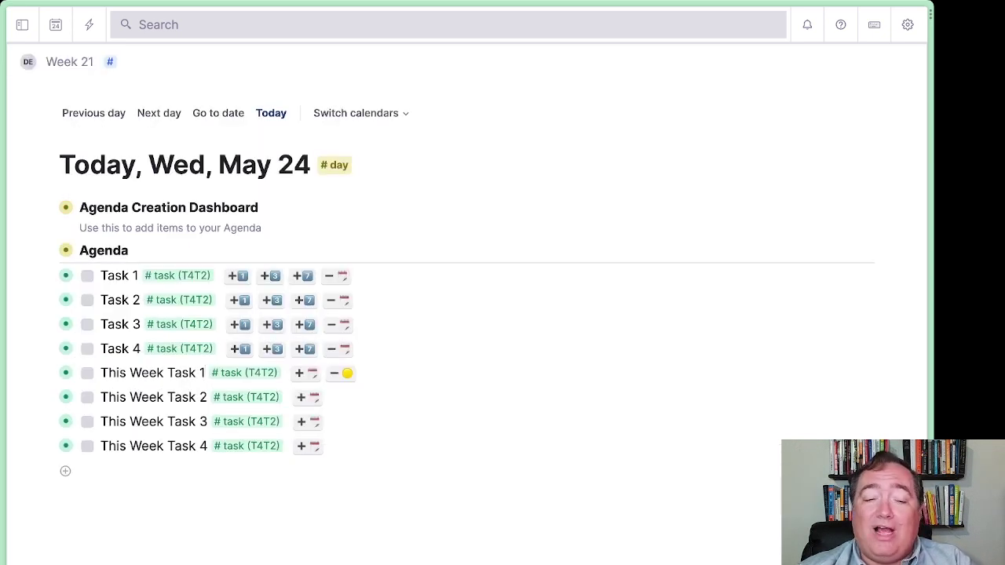
- Apply Set Horizon = This Week to This Week Task 2 and 3, and leave Task 4 undated
{"action": "left_click_drag", "start_coordinate": [95, 397], "coordinate": [94, 422]}
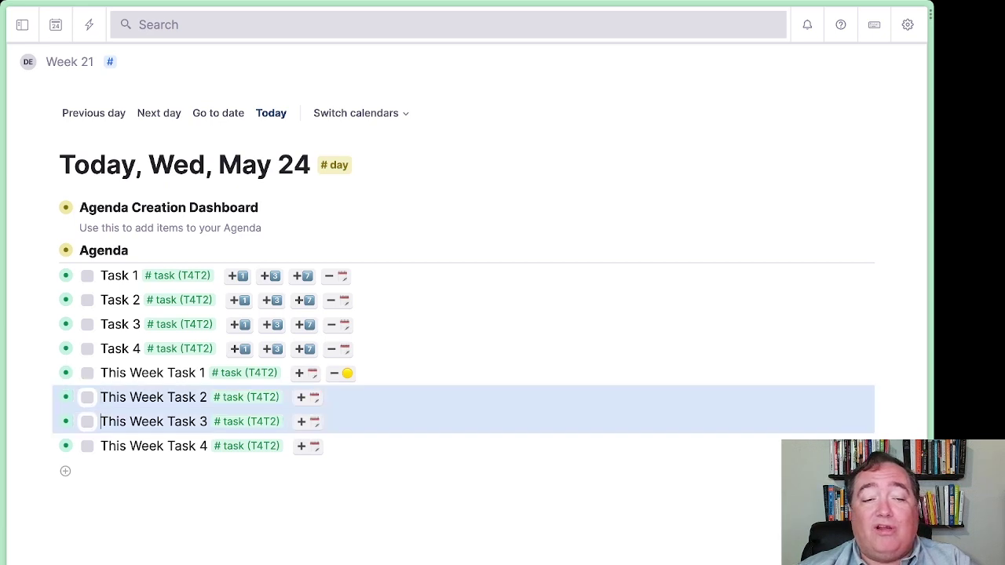
{"action": "key", "text": "ctrl+k"}
{"action": "type", "text": "set"}
{"action": "key", "text": "Return"}
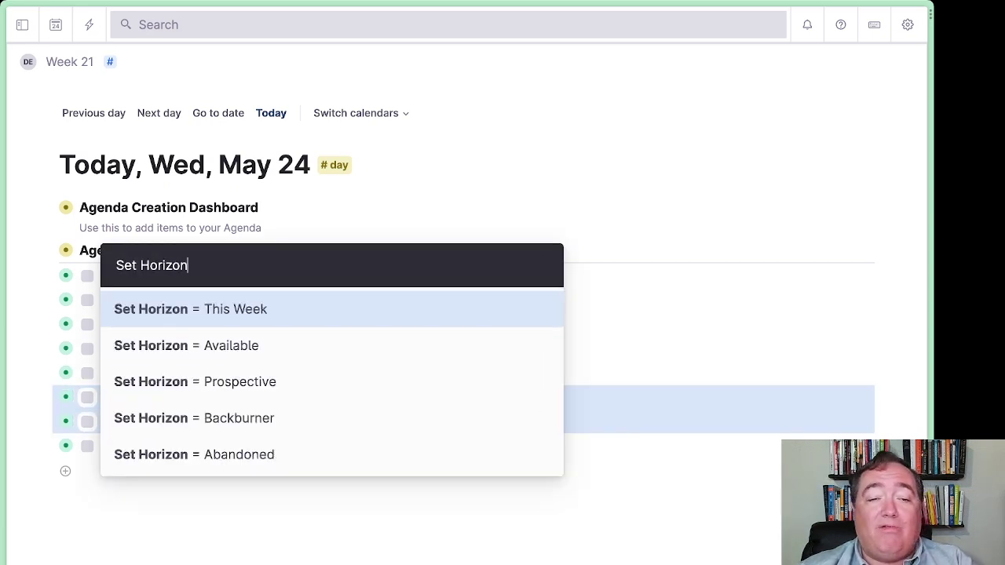
{"action": "key", "text": "Return"}
{"action": "left_click", "coordinate": [95, 447]}
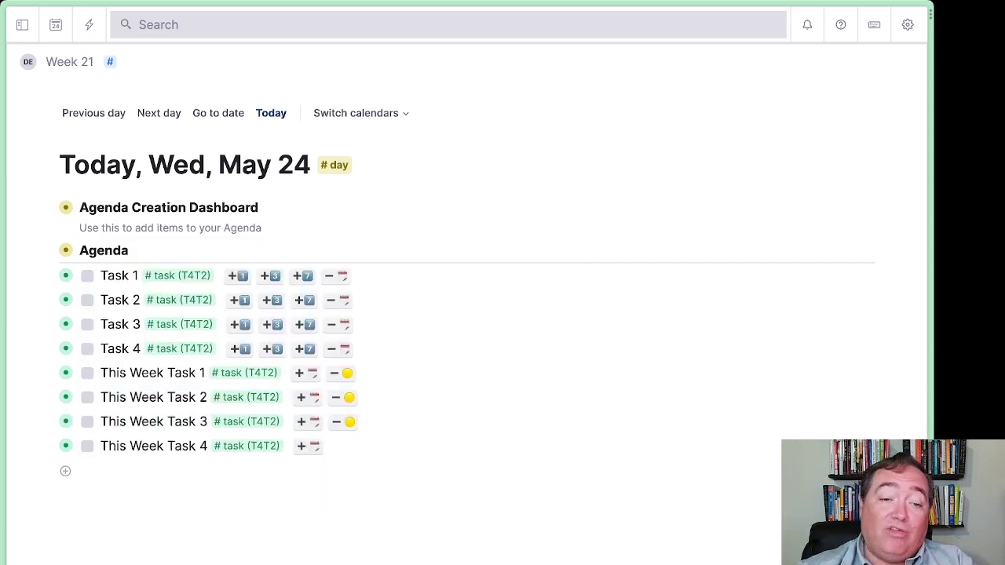
{"action": "left_click", "coordinate": [310, 446]}
{"action": "left_click", "coordinate": [398, 452]}
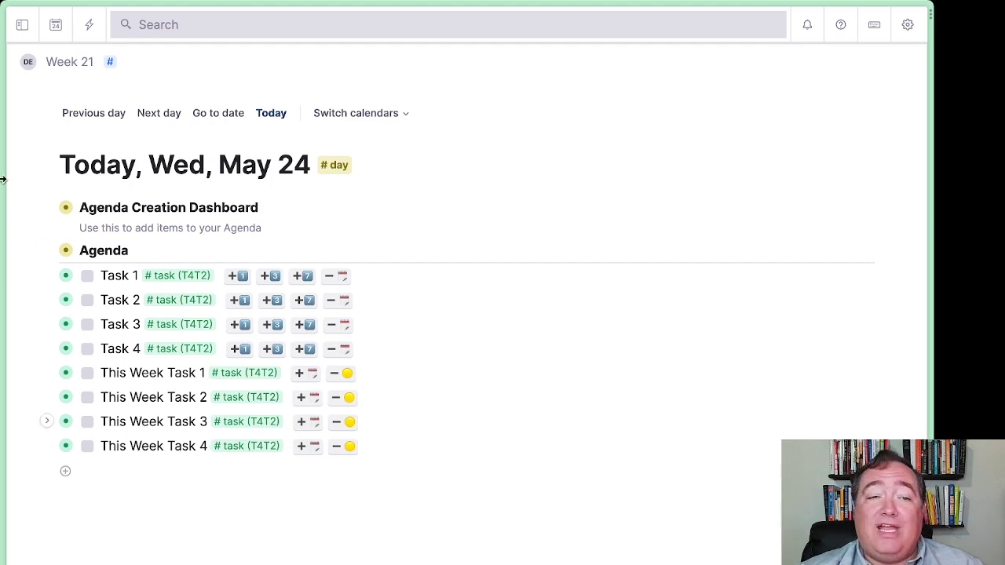
- Show May 25th in Day view in the dashboard's Events calendar
{"action": "left_click", "coordinate": [46, 208]}
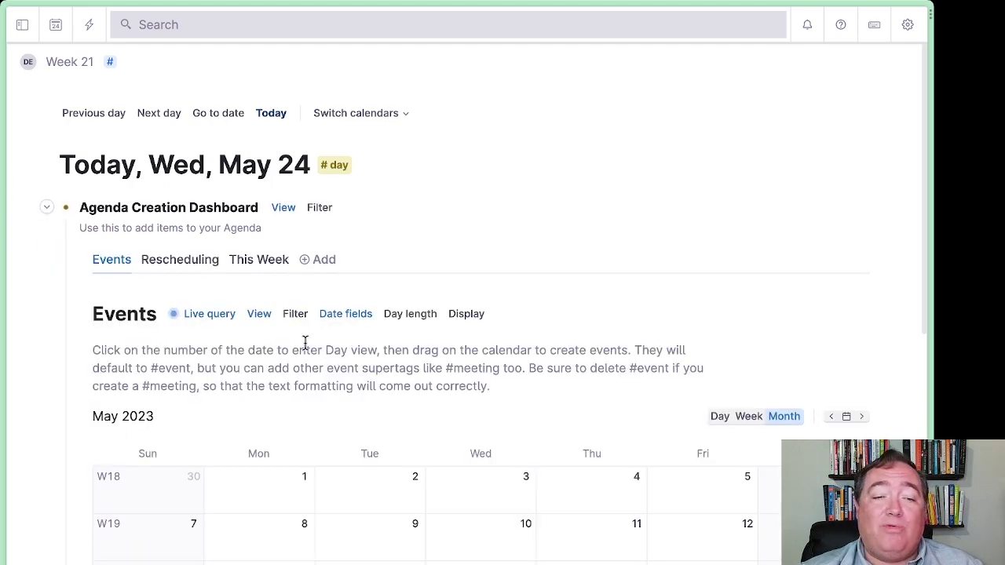
{"action": "scroll", "coordinate": [306, 346], "scroll_direction": "down", "scroll_amount": 3}
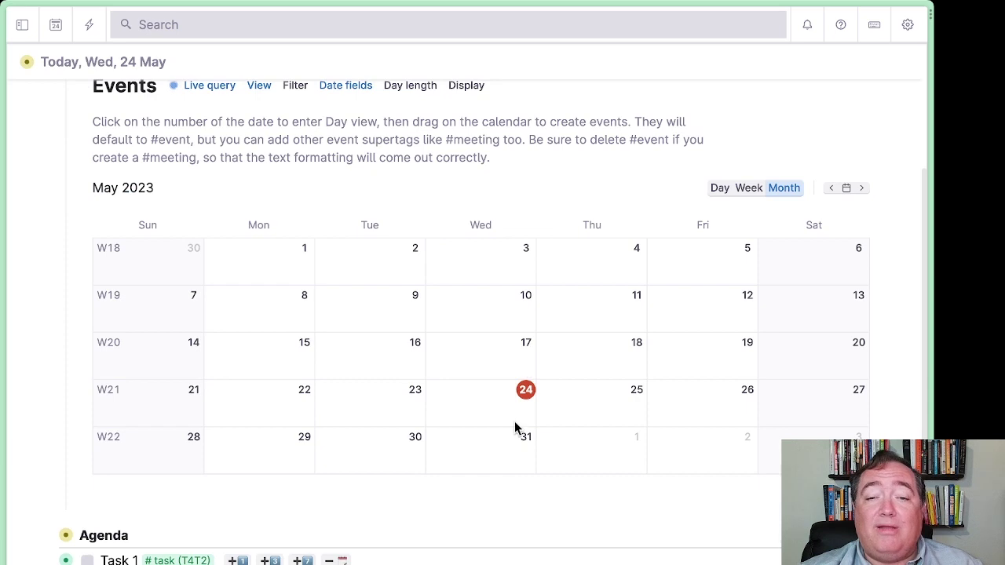
{"action": "left_click", "coordinate": [637, 391]}
{"action": "scroll", "coordinate": [356, 402], "scroll_direction": "down", "scroll_amount": 3}
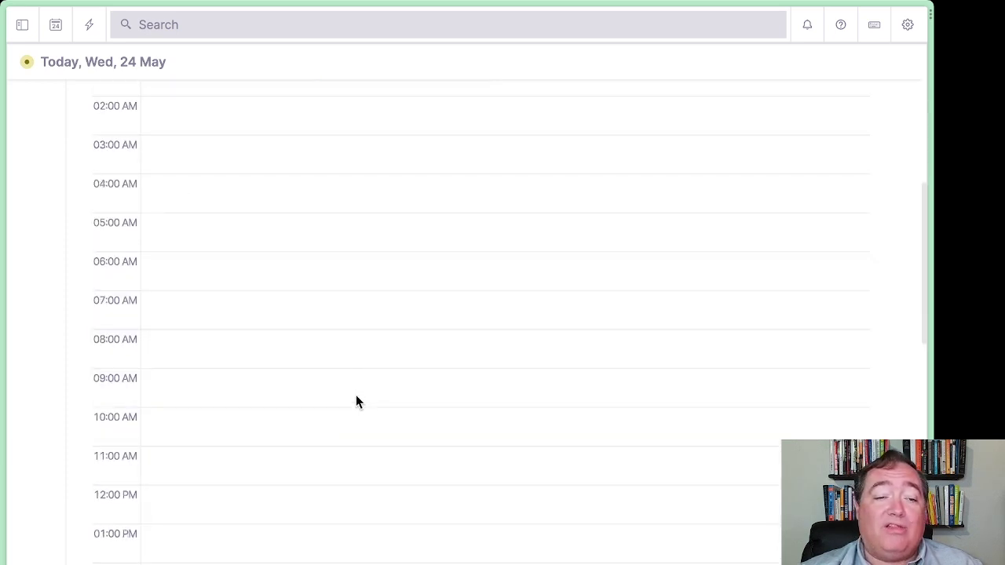
{"action": "scroll", "coordinate": [354, 400], "scroll_direction": "up", "scroll_amount": 5}
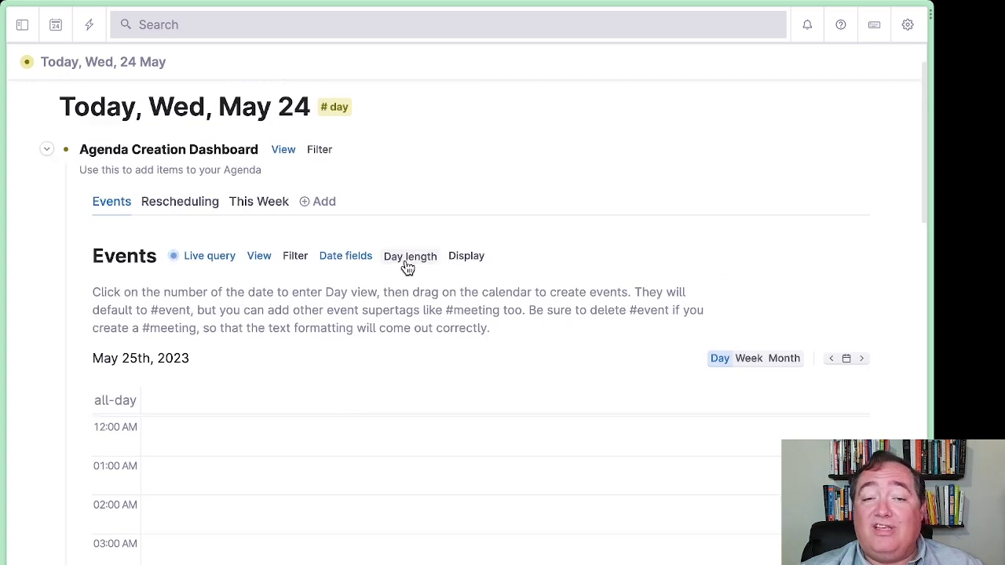
- Set the calendar's day length to start at 06:00 and end at 20:00
{"action": "left_click", "coordinate": [407, 262]}
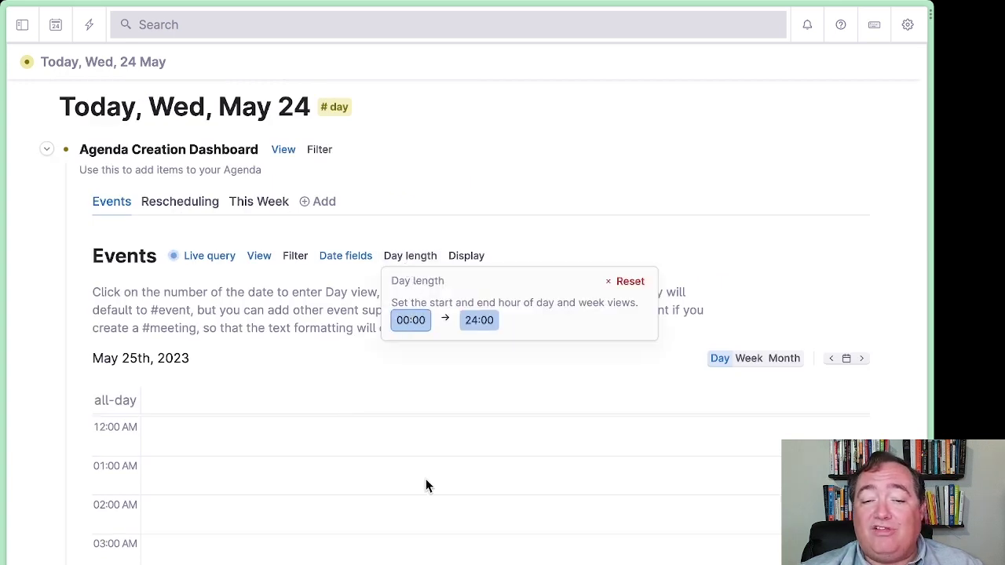
{"action": "left_click", "coordinate": [423, 421]}
{"action": "left_click", "coordinate": [477, 322]}
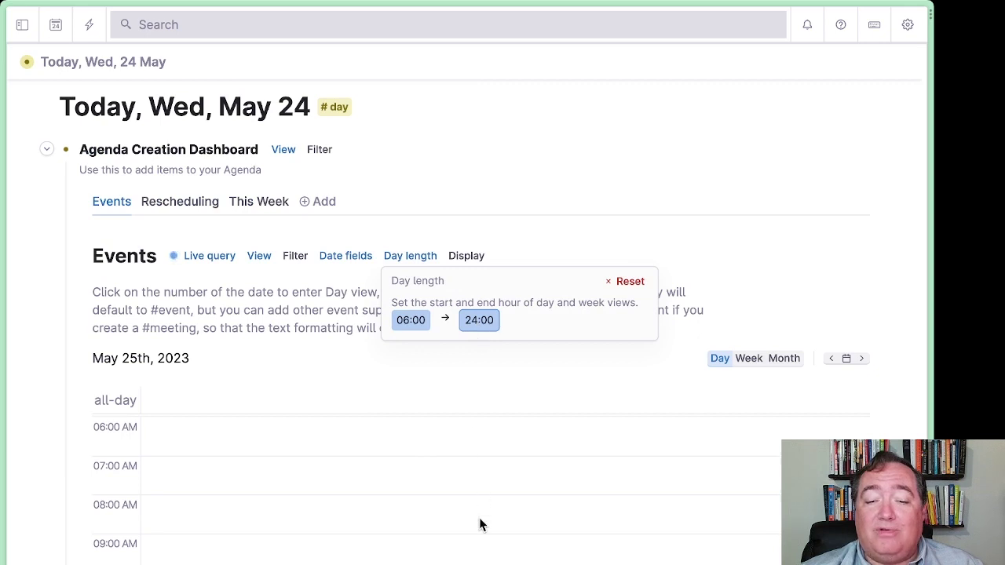
{"action": "left_click", "coordinate": [466, 542]}
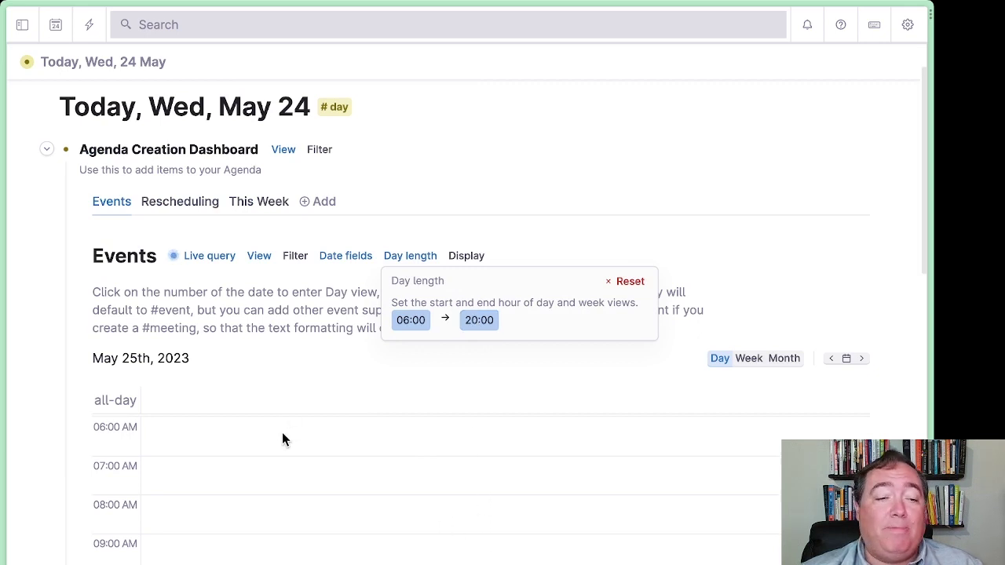
- Create 'New event' from 10:00 to 11:00 AM on May 25
{"action": "scroll", "coordinate": [284, 442], "scroll_direction": "down", "scroll_amount": 3}
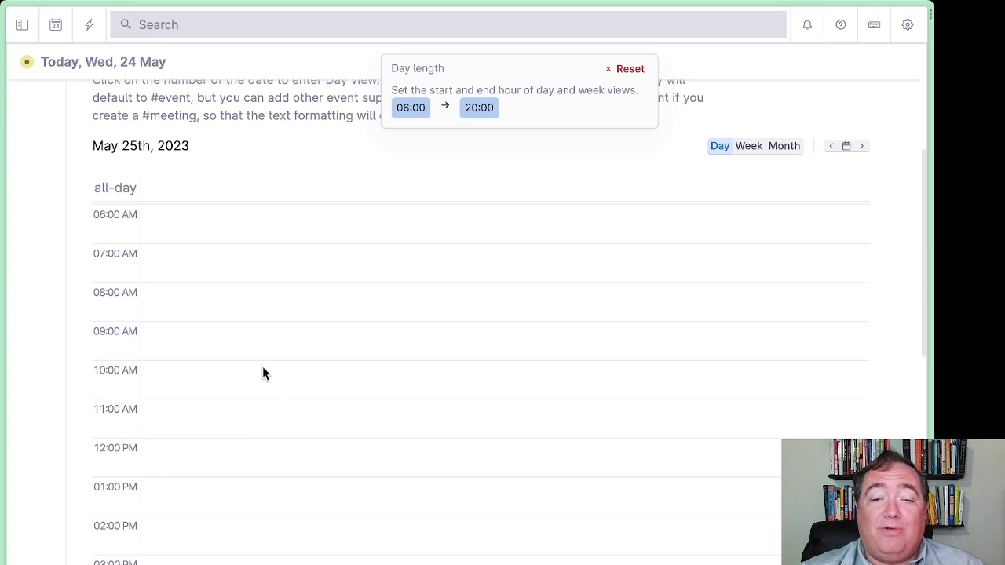
{"action": "left_click_drag", "start_coordinate": [263, 366], "coordinate": [261, 396]}
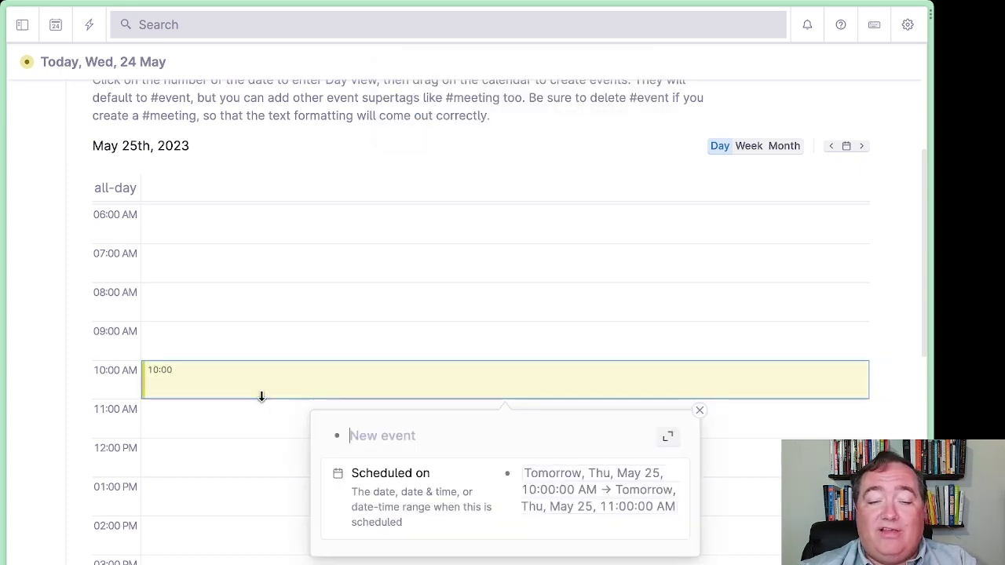
{"action": "type", "text": "New ee"}
{"action": "key", "text": "BackSpace"}
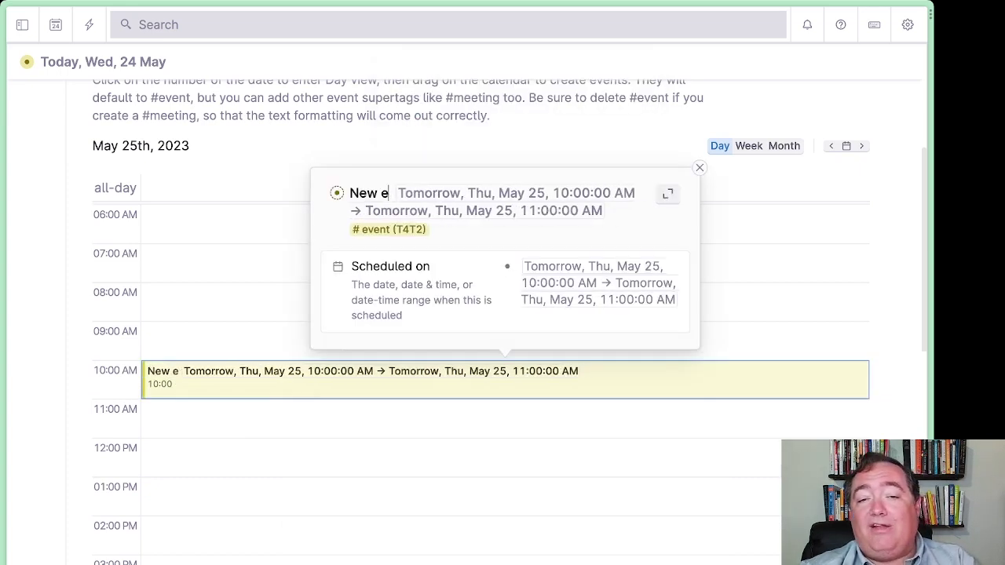
{"action": "type", "text": "vent"}
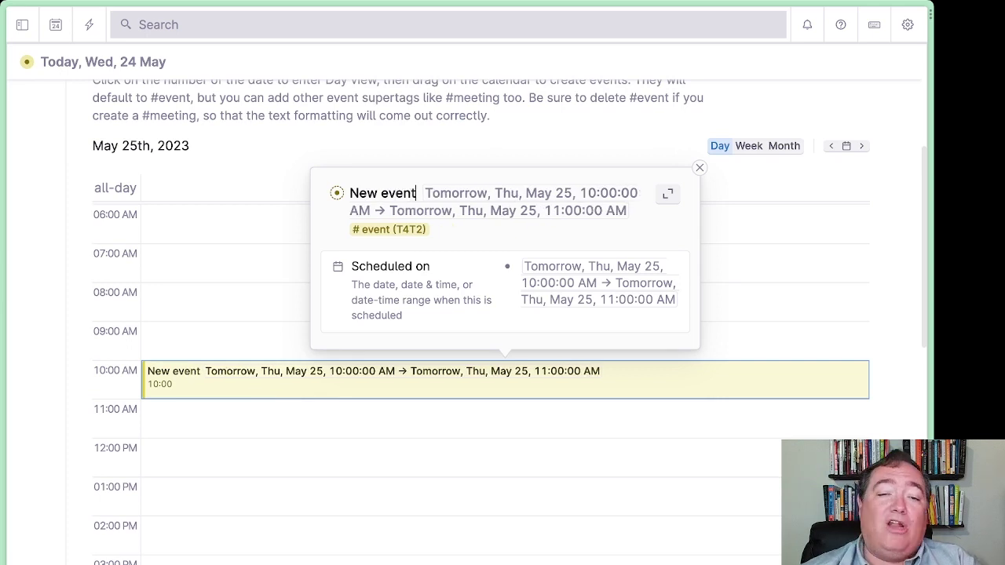
{"action": "left_click", "coordinate": [664, 197]}
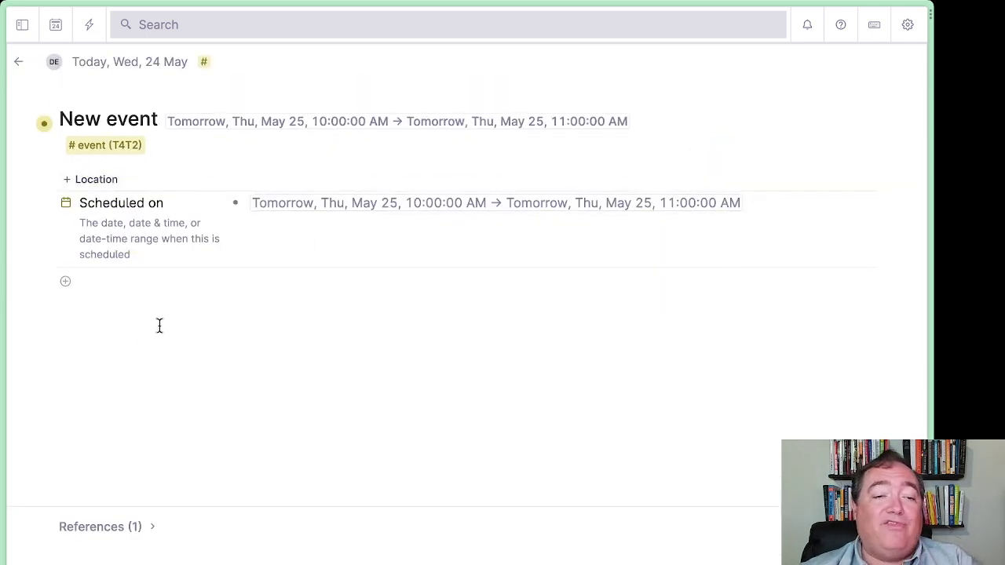
{"action": "left_click", "coordinate": [18, 66]}
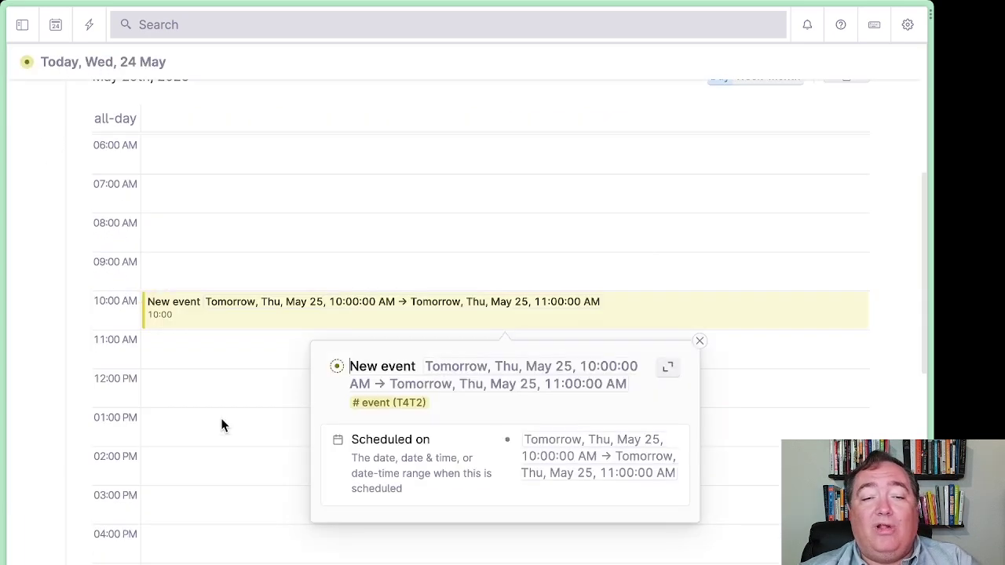
{"action": "left_click", "coordinate": [700, 341]}
- Create 'Another event' from 1:00 to 2:30 PM on May 25
{"action": "scroll", "coordinate": [379, 360], "scroll_direction": "down", "scroll_amount": 3}
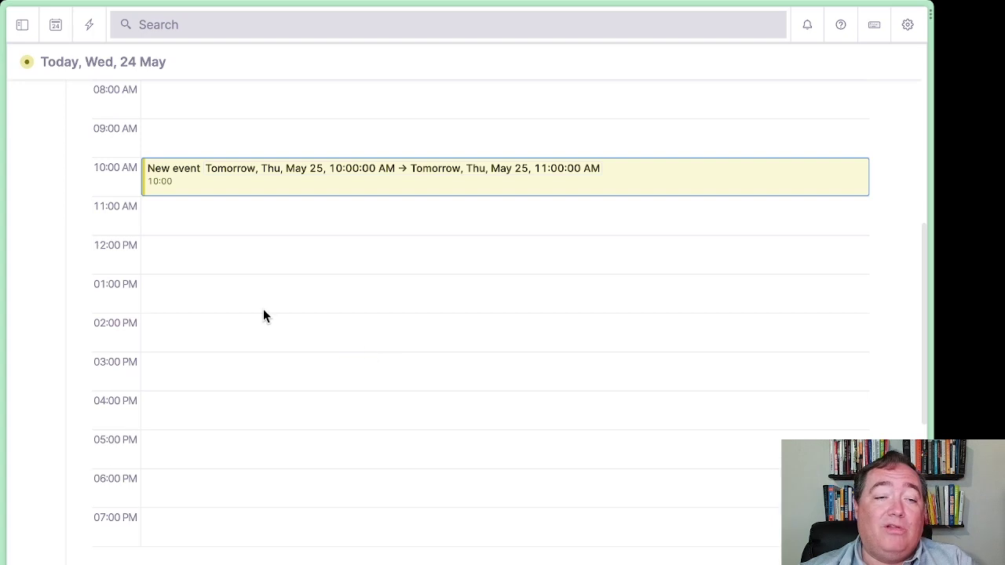
{"action": "left_click_drag", "start_coordinate": [227, 289], "coordinate": [221, 333]}
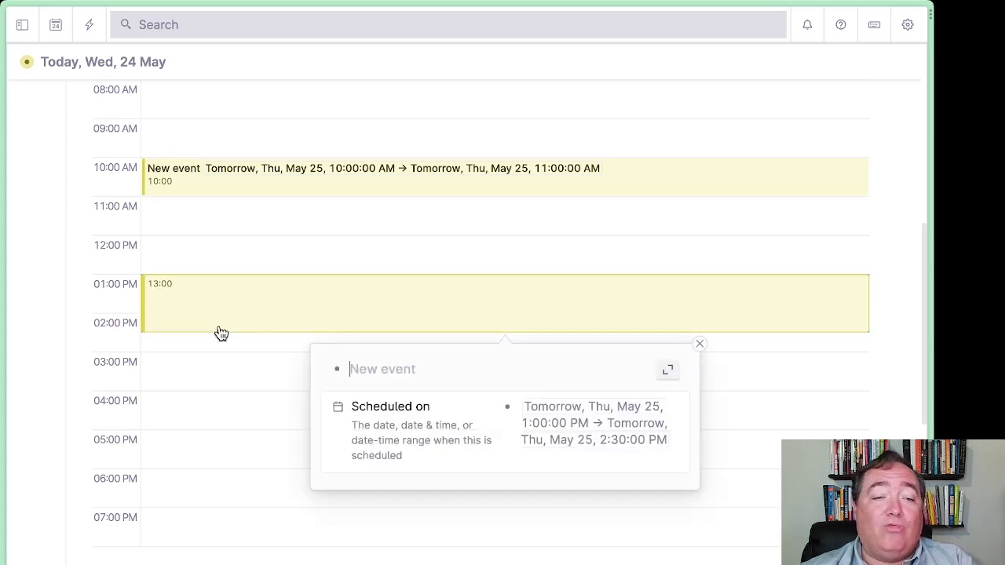
{"action": "type", "text": "Another event"}
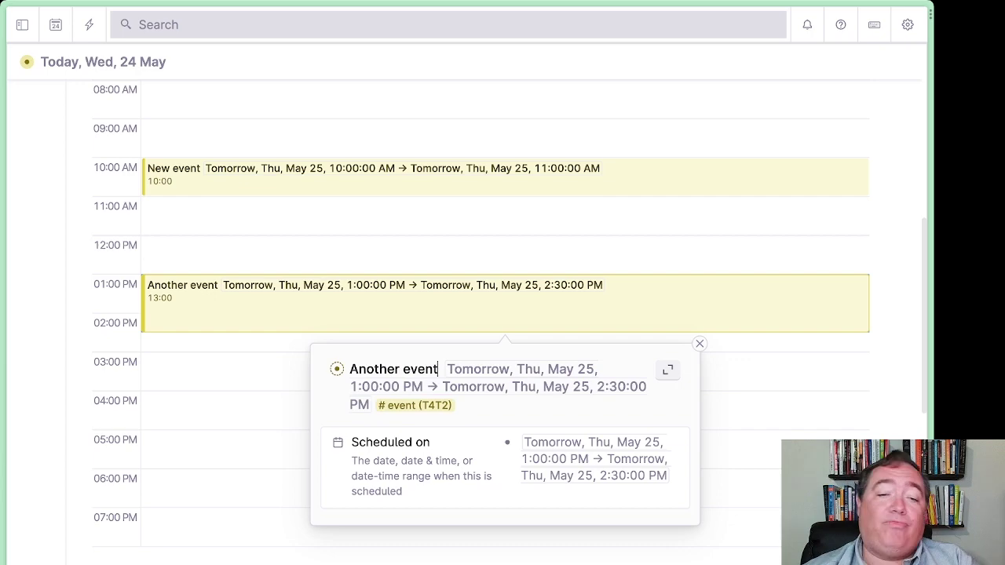
{"action": "key", "text": "Escape"}
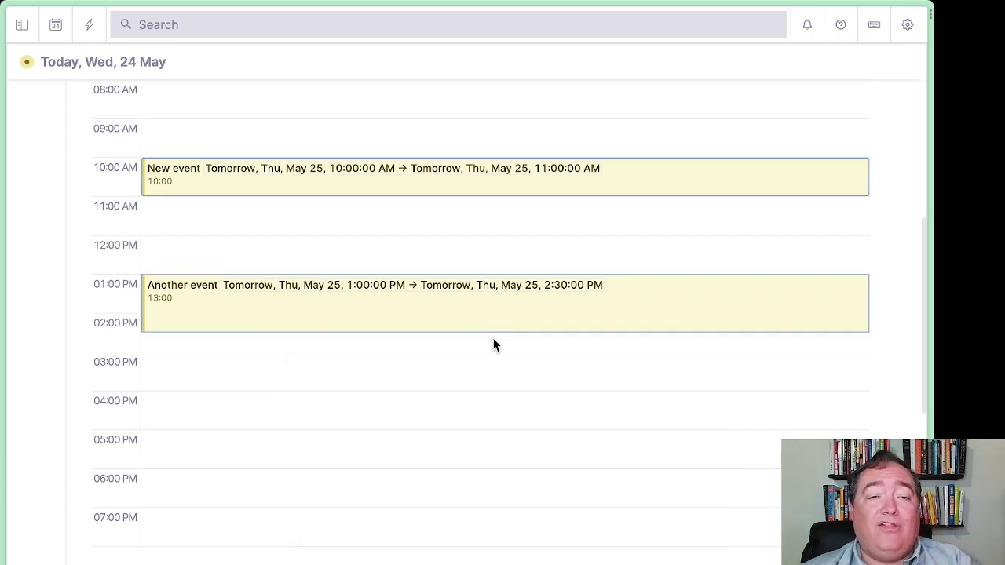
{"action": "scroll", "coordinate": [495, 343], "scroll_direction": "up", "scroll_amount": 7}
{"action": "scroll", "coordinate": [430, 282], "scroll_direction": "up", "scroll_amount": 1}
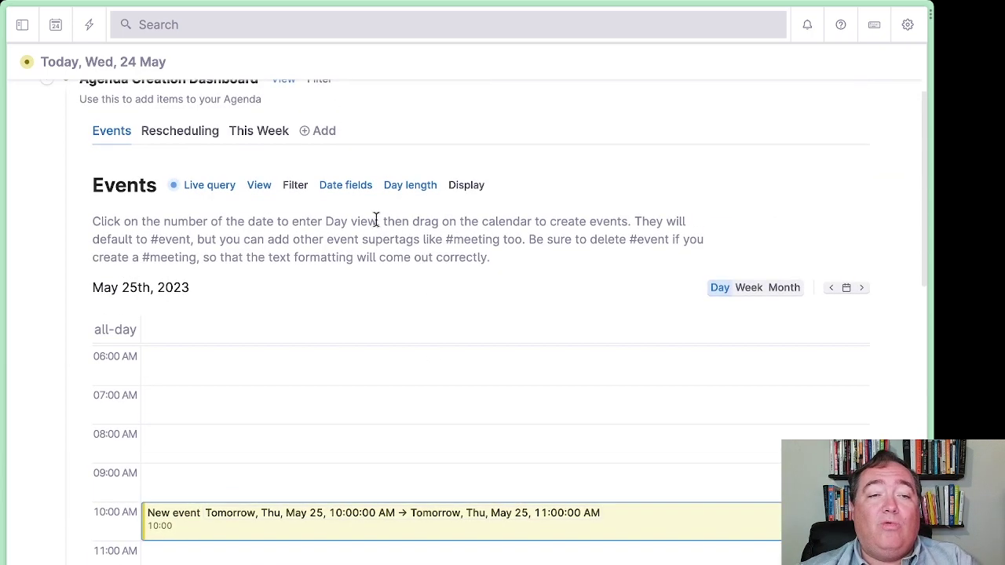
- Open the Rescheduling calendar on tomorrow's page, Thu May 25
{"action": "left_click", "coordinate": [208, 136]}
{"action": "scroll", "coordinate": [284, 373], "scroll_direction": "up", "scroll_amount": 3}
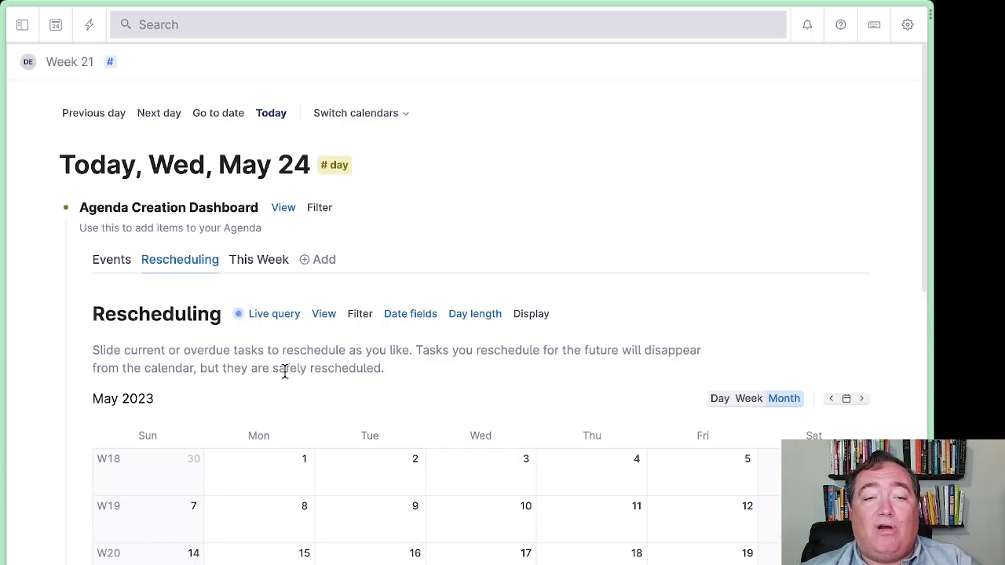
{"action": "left_click", "coordinate": [159, 116]}
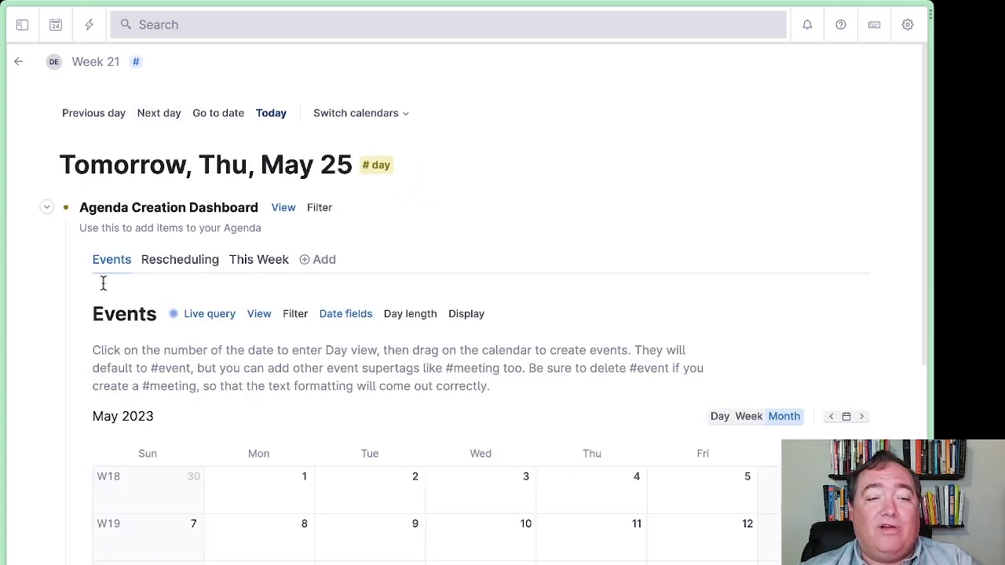
{"action": "scroll", "coordinate": [385, 502], "scroll_direction": "down", "scroll_amount": 3}
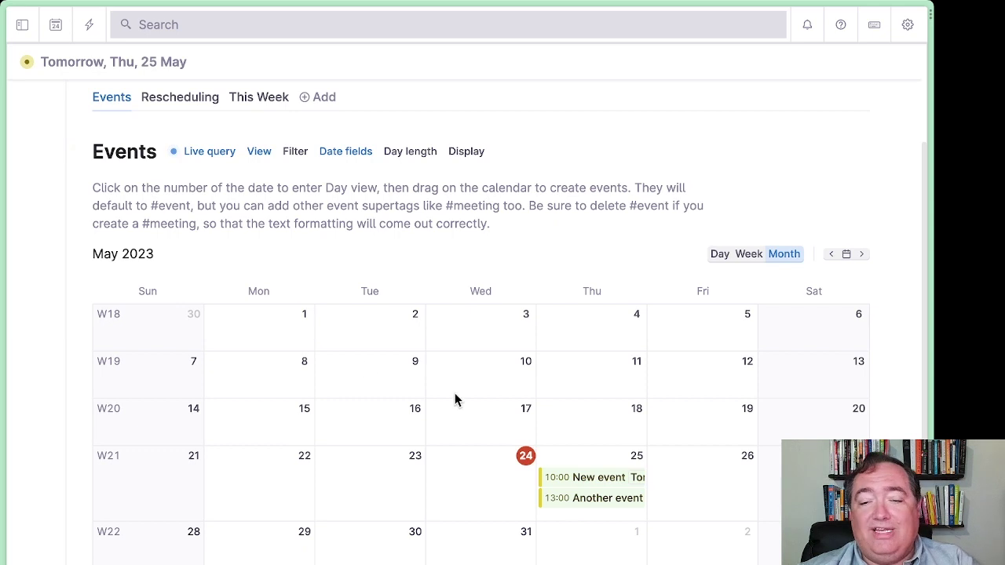
{"action": "scroll", "coordinate": [272, 265], "scroll_direction": "up", "scroll_amount": 1}
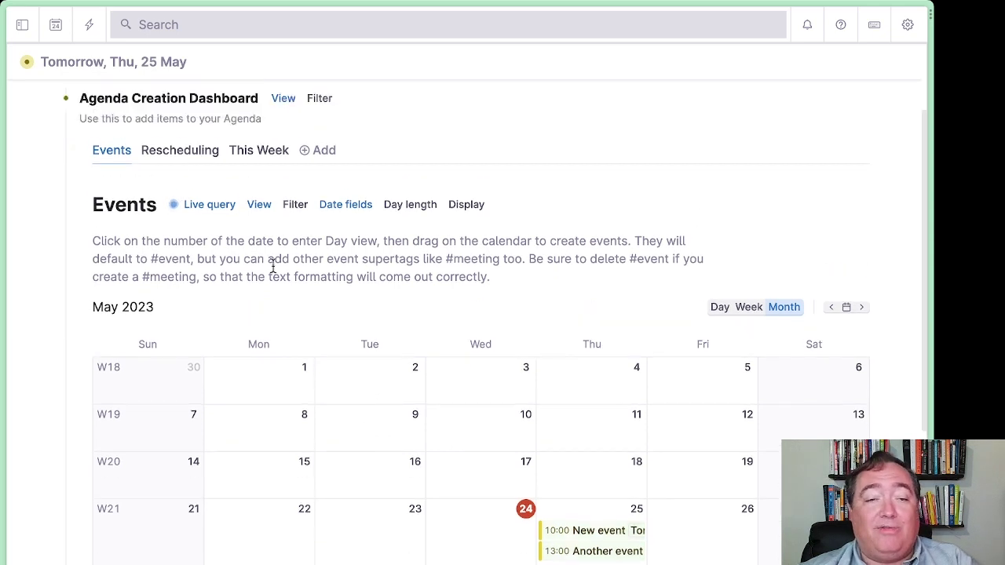
{"action": "left_click", "coordinate": [155, 155]}
{"action": "scroll", "coordinate": [381, 388], "scroll_direction": "down", "scroll_amount": 1}
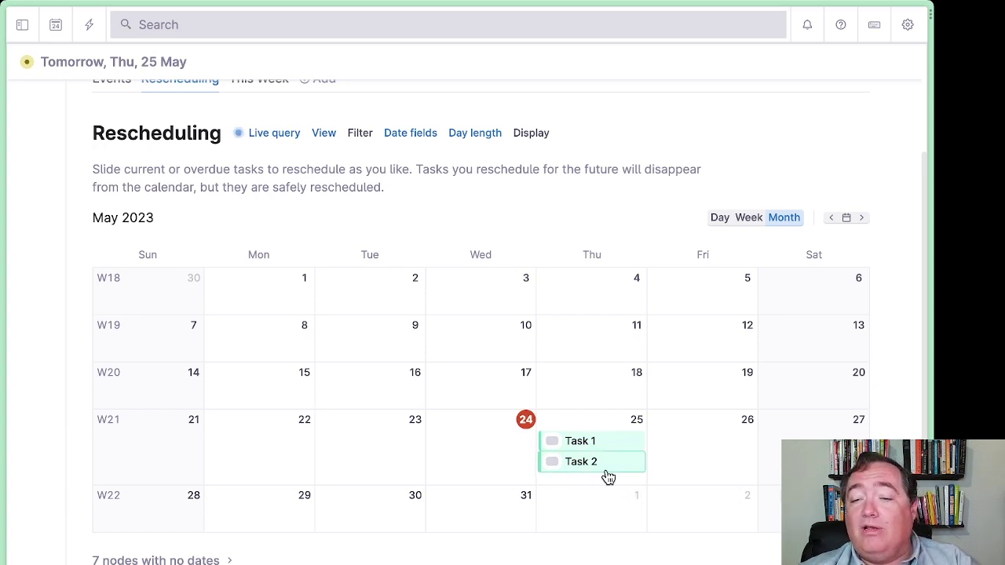
- Drag Task 2 to Friday 26, then undo so it stays on Thursday 25
{"action": "left_click_drag", "start_coordinate": [608, 477], "coordinate": [705, 466]}
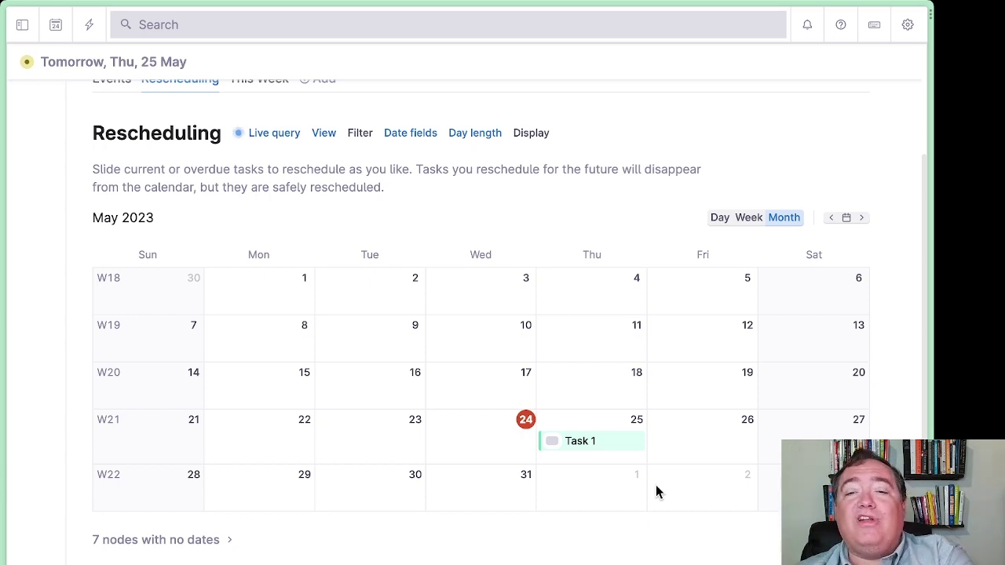
{"action": "key", "text": "ctrl+z"}
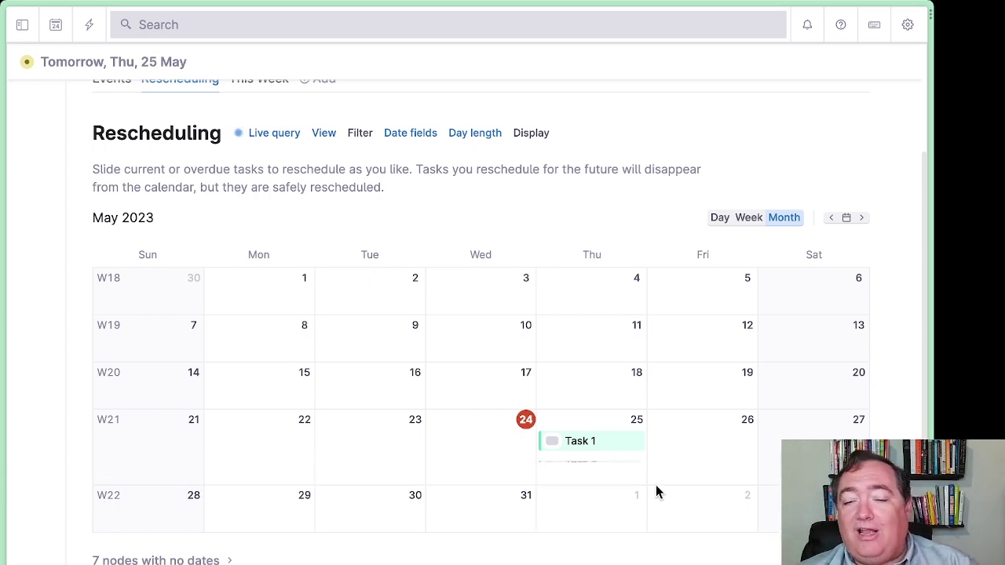
{"action": "scroll", "coordinate": [521, 212], "scroll_direction": "up", "scroll_amount": 1}
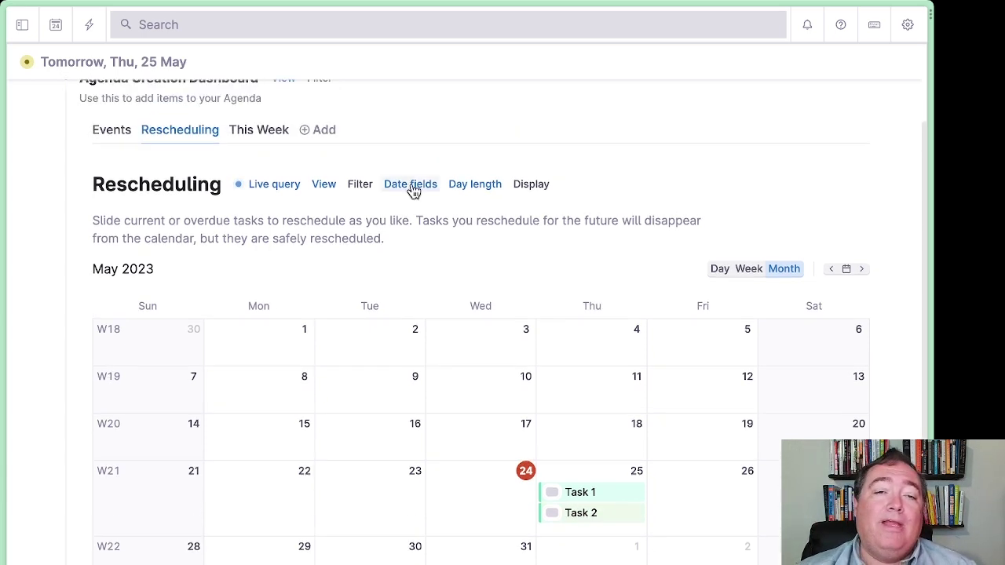
- Drag This Week Task 2 and Task 4 from the undated list onto Thu 5/25 in the This Week calendar
{"action": "left_click", "coordinate": [250, 138]}
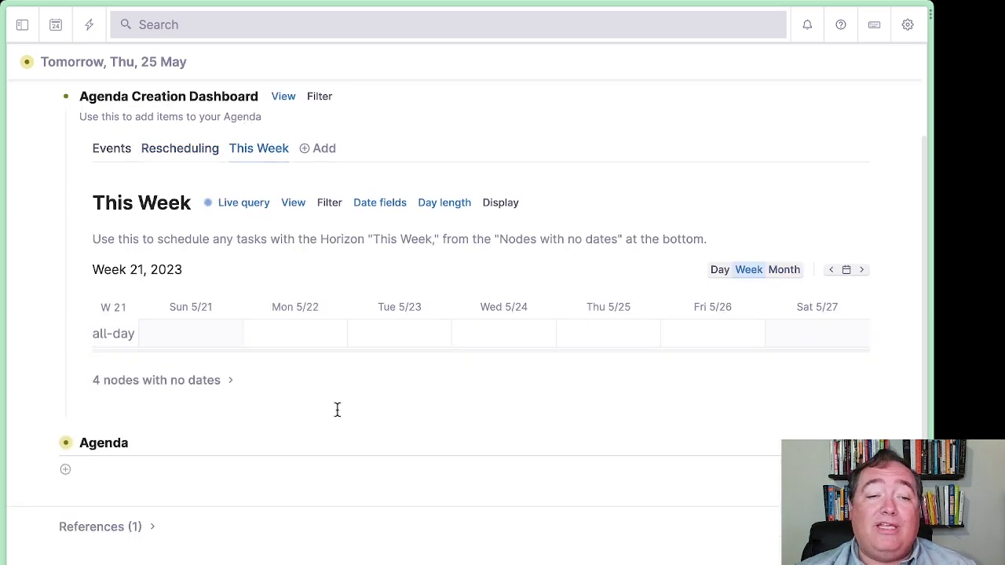
{"action": "left_click", "coordinate": [231, 384]}
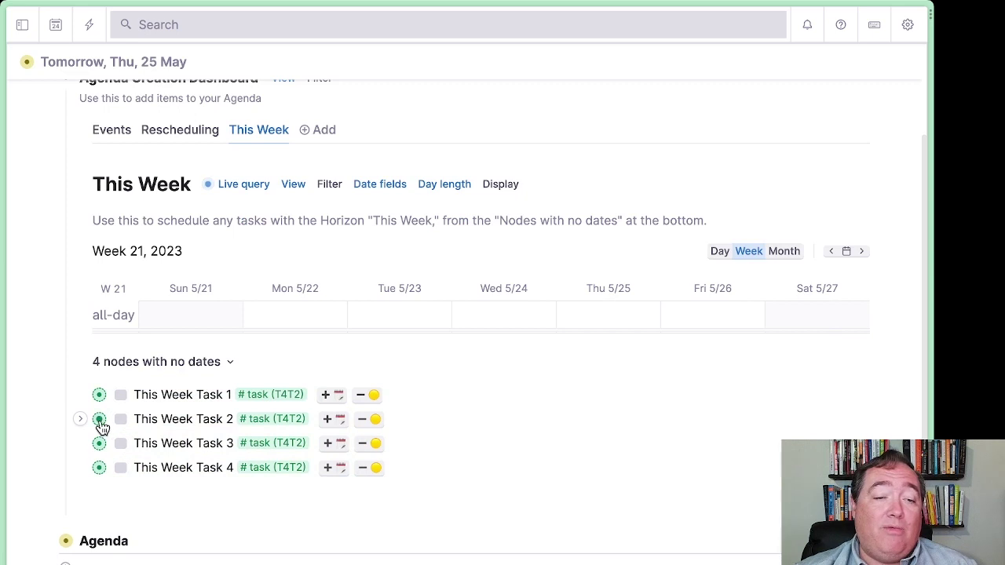
{"action": "left_click_drag", "start_coordinate": [104, 422], "coordinate": [499, 310]}
{"action": "left_click_drag", "start_coordinate": [479, 355], "coordinate": [577, 339]}
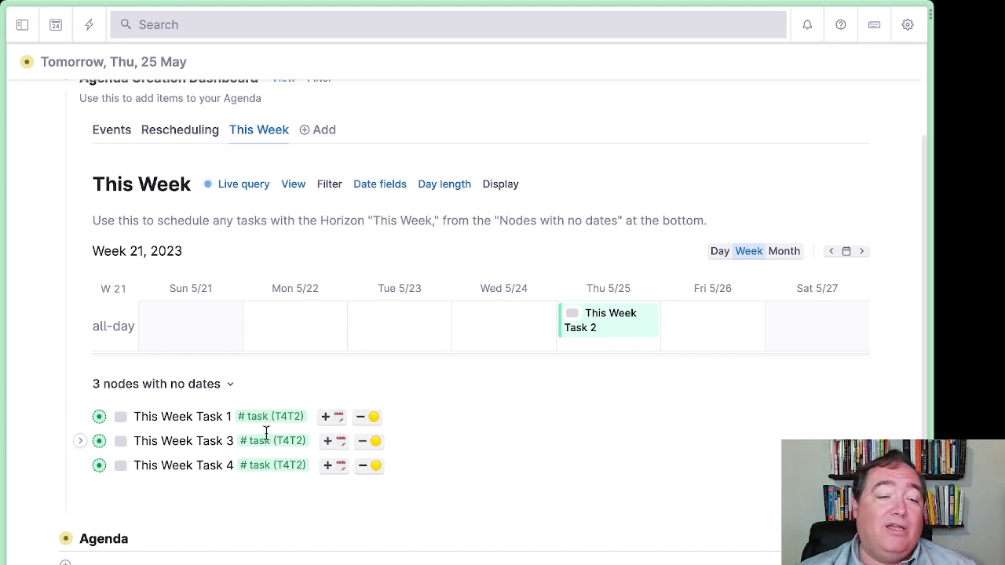
{"action": "left_click_drag", "start_coordinate": [420, 383], "coordinate": [589, 342]}
{"action": "scroll", "coordinate": [369, 416], "scroll_direction": "up", "scroll_amount": 1}
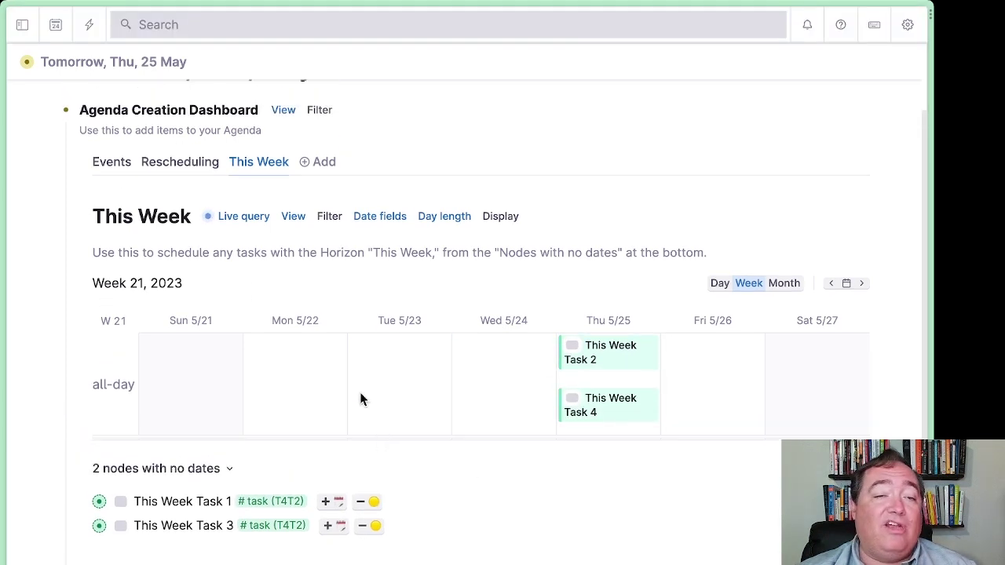
{"action": "left_click", "coordinate": [51, 110]}
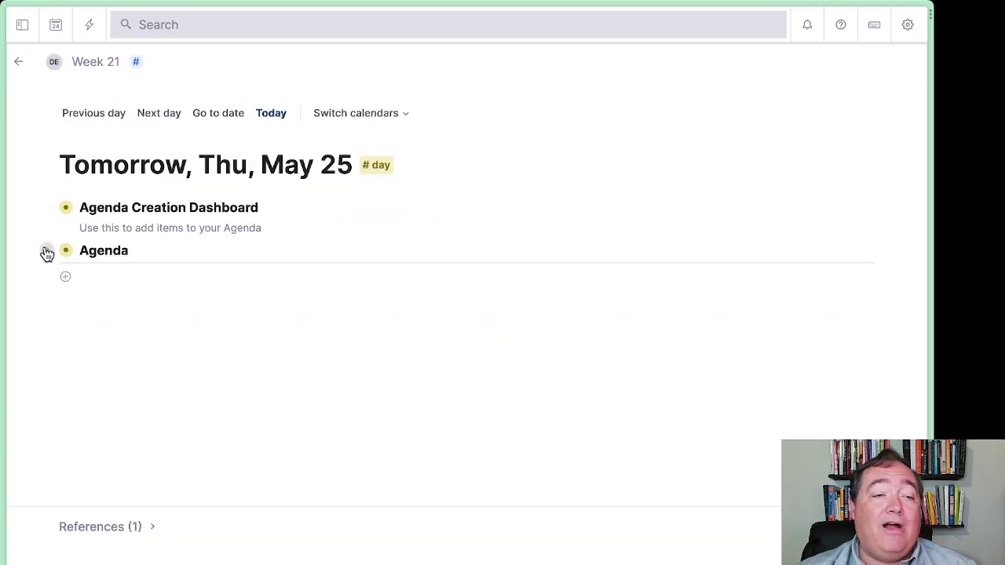
- Move the Agenda Assembly results (two events, four tasks) directly under Agenda as references and delete the query
{"action": "left_click", "coordinate": [46, 252]}
{"action": "left_click", "coordinate": [80, 278]}
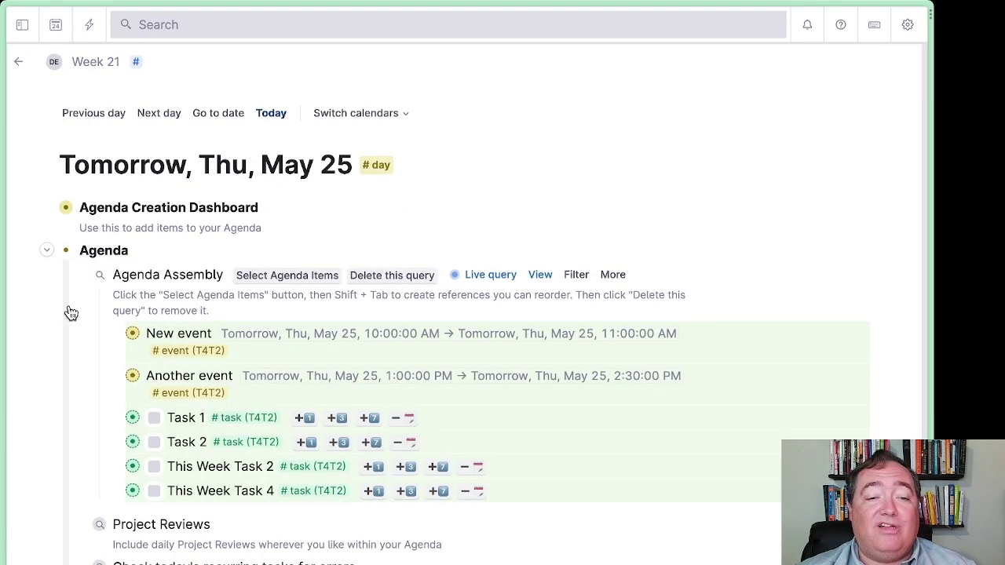
{"action": "left_click", "coordinate": [271, 282]}
{"action": "key", "text": "shift+Tab"}
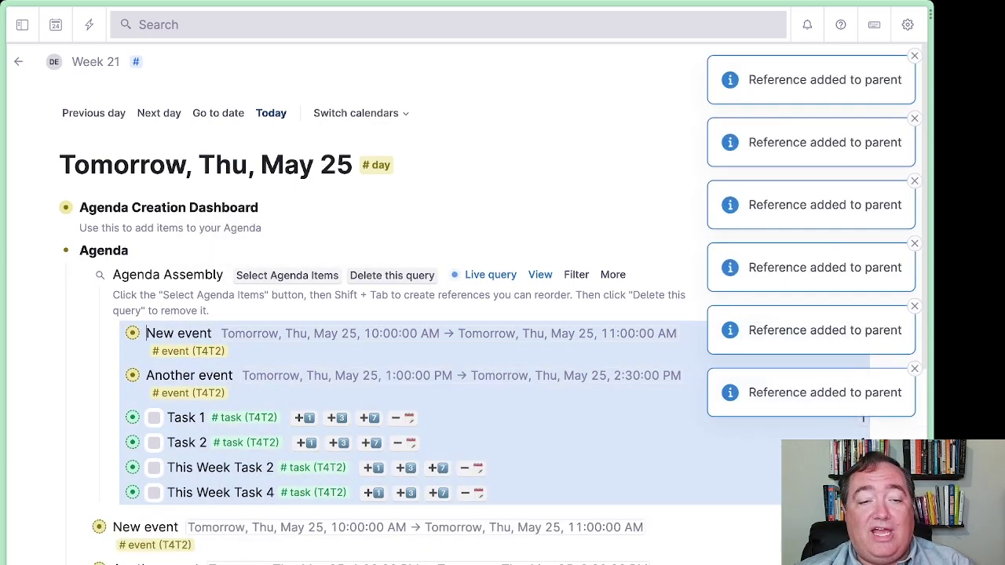
{"action": "left_click", "coordinate": [358, 277]}
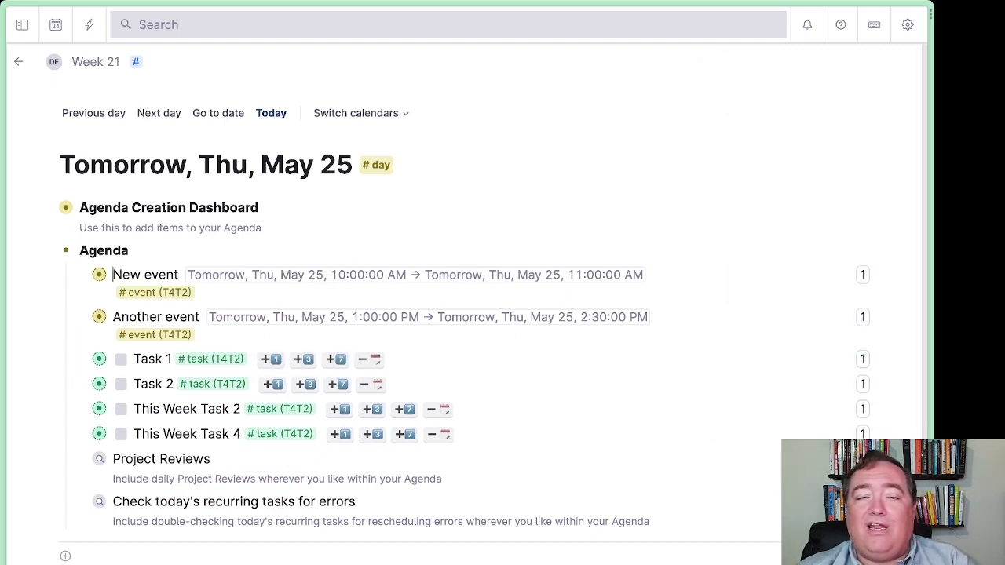
- Insert time-block headers 08:00 above New event and 11:00 above Another event
{"action": "key", "text": "Return"}
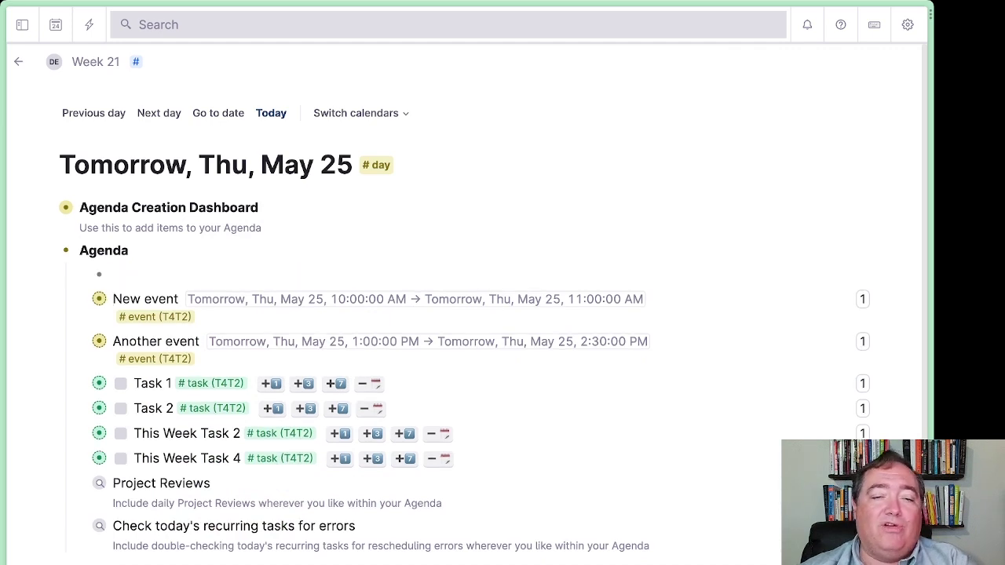
{"action": "type", "text": "08:00"}
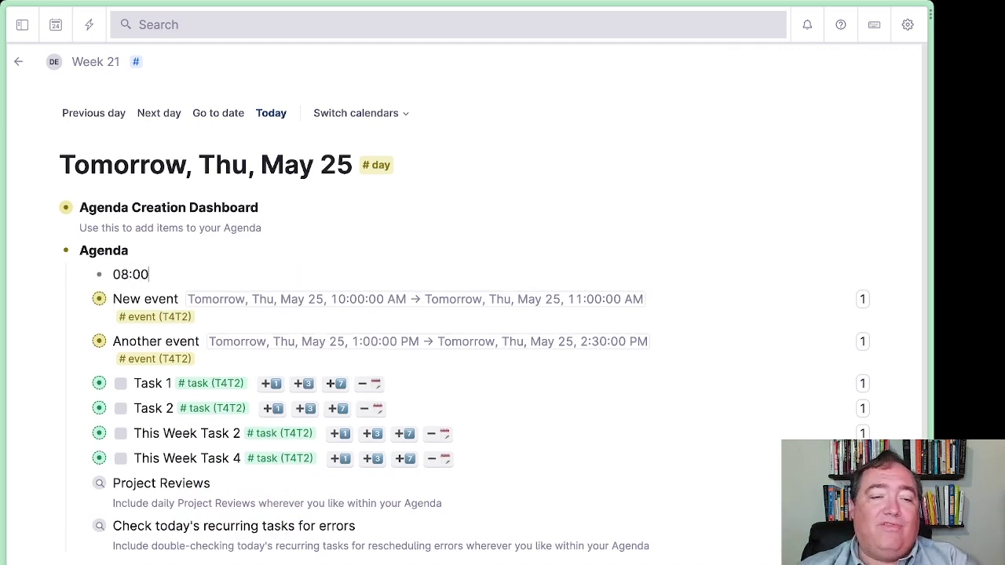
{"action": "key", "text": "Down"}
{"action": "key", "text": "Down"}
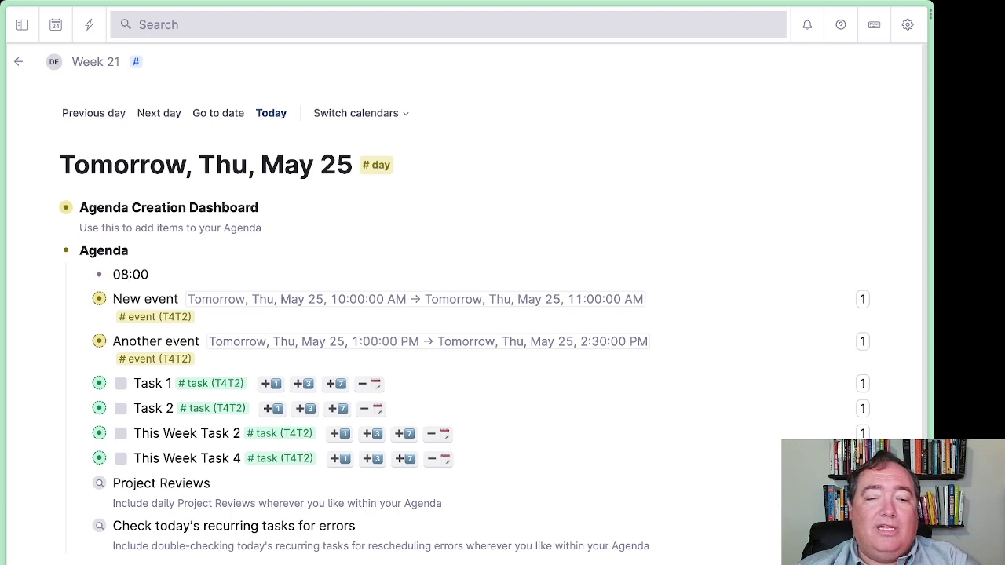
{"action": "key", "text": "Return"}
{"action": "type", "text": "11:00"}
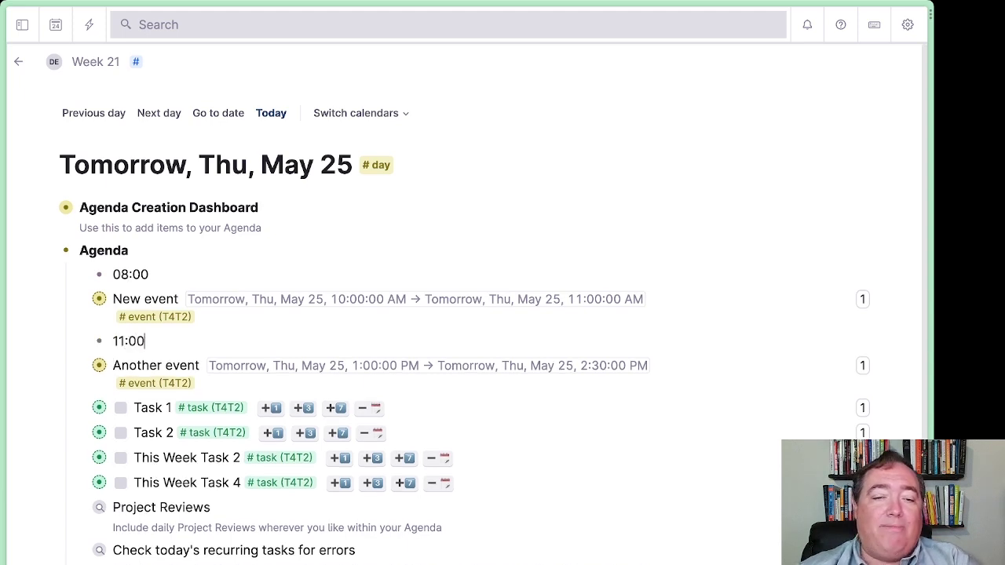
{"action": "key", "text": "Down"}
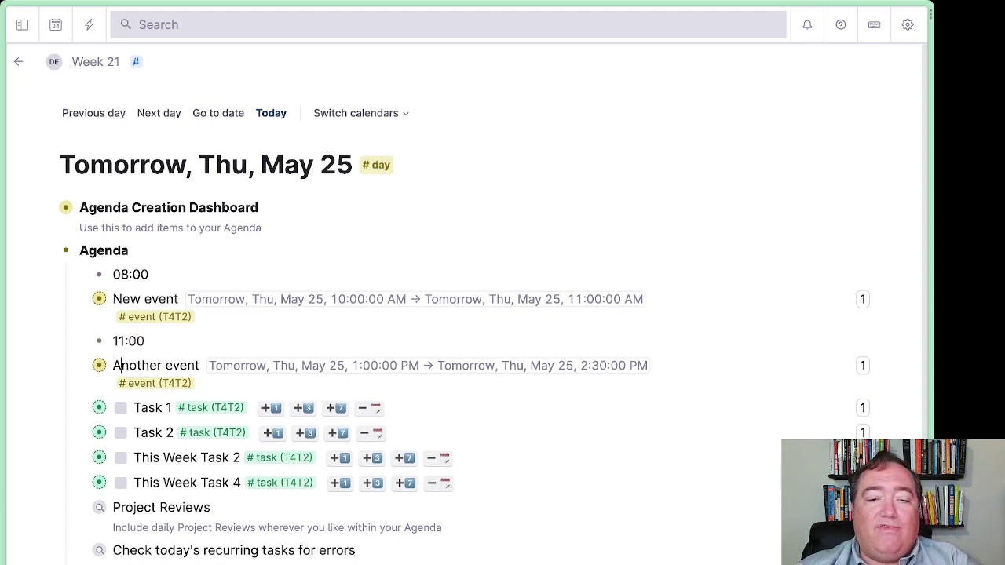
- Add 15:00 and Evening headers below Another event
{"action": "left_click", "coordinate": [129, 366]}
{"action": "key", "text": "Right"}
{"action": "key", "text": "Right"}
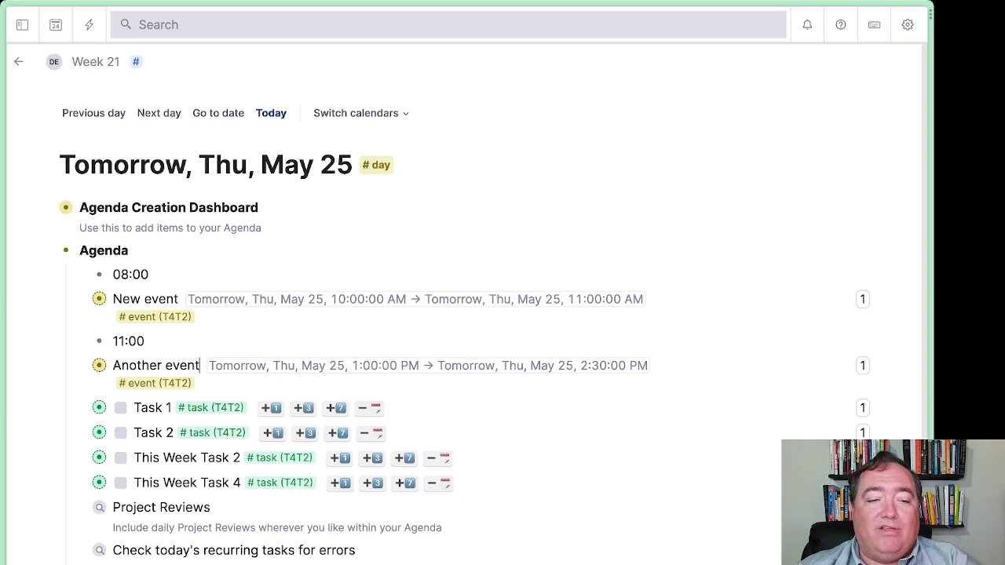
{"action": "key", "text": "Return"}
{"action": "type", "text": "15:00"}
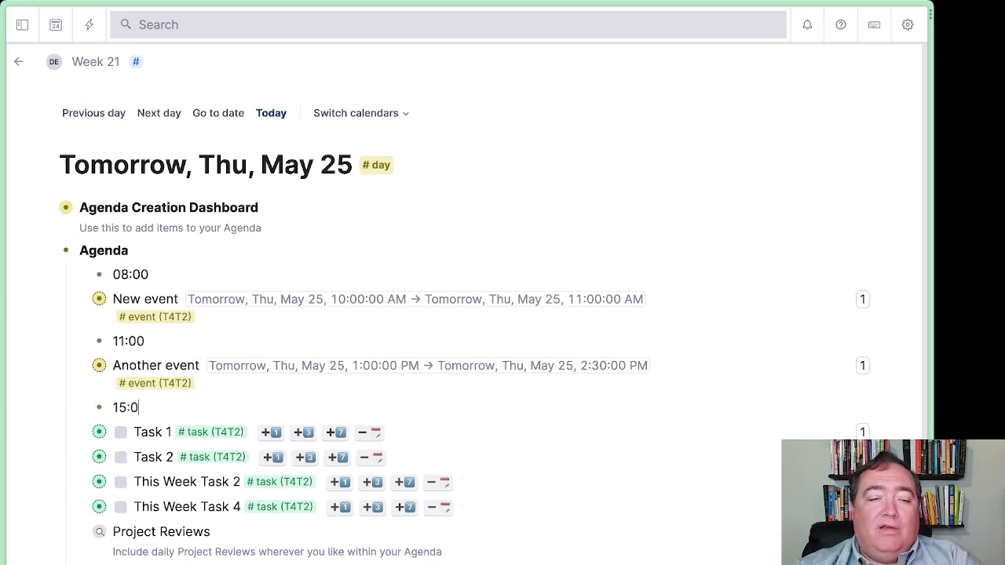
{"action": "key", "text": "Return"}
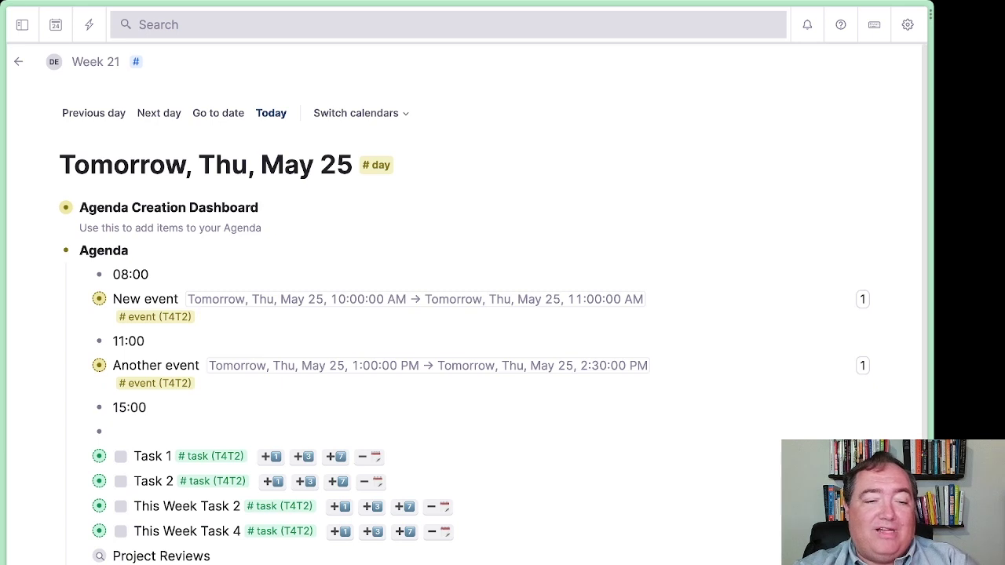
{"action": "type", "text": "Evening"}
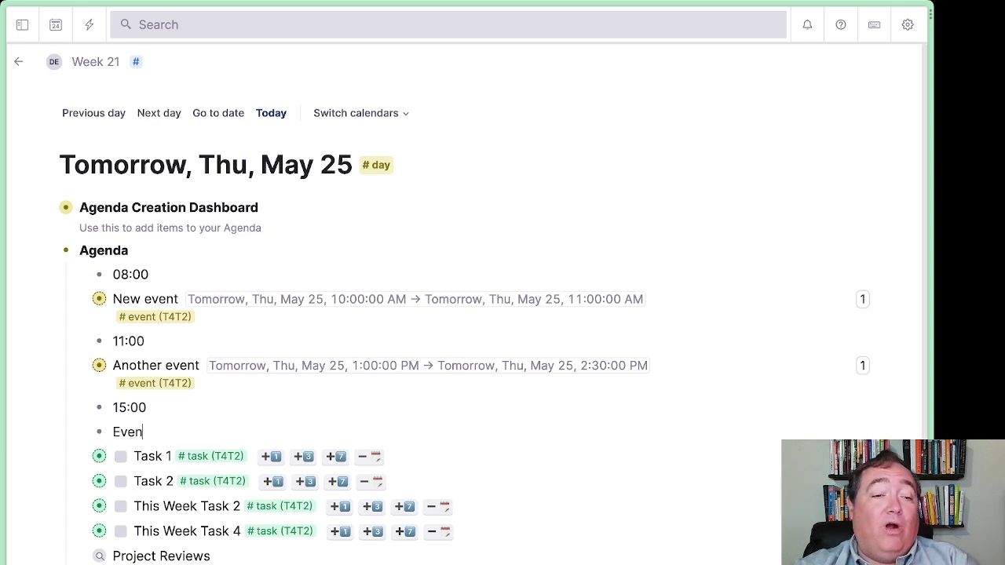
- Move Task 1 under 08:00 and Task 2 under 11:00
{"action": "left_click", "coordinate": [133, 456]}
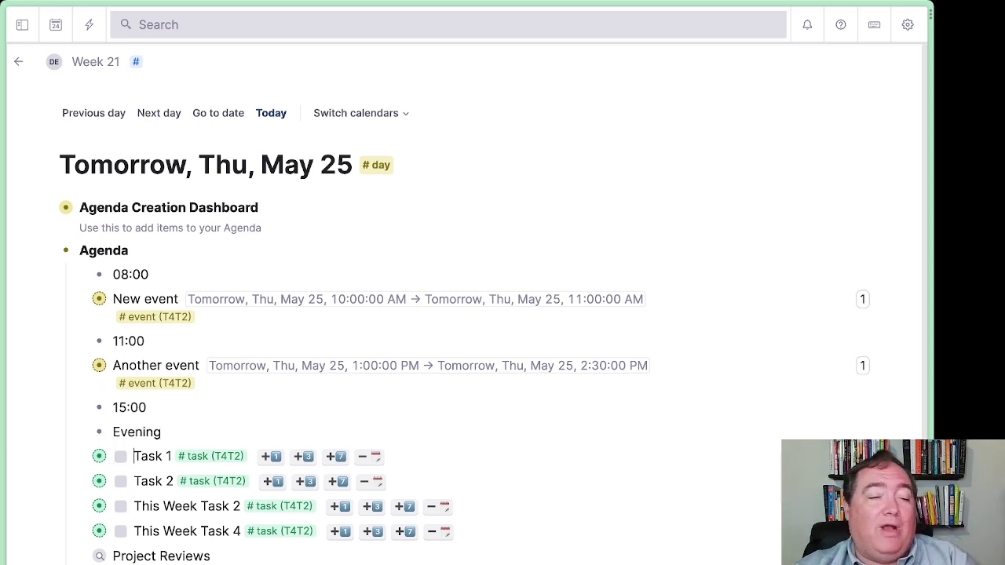
{"action": "key", "text": "ctrl+shift+Up"}
{"action": "key", "text": "ctrl+shift+Up"}
{"action": "key", "text": "ctrl+shift+Up"}
{"action": "key", "text": "ctrl+shift+Up"}
{"action": "key", "text": "ctrl+shift+Up"}
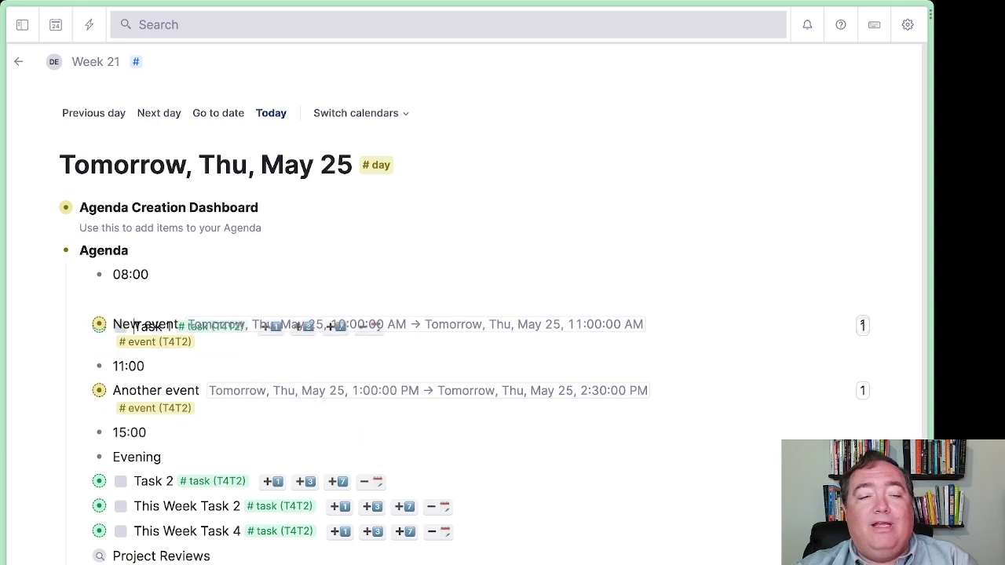
{"action": "key", "text": "Down"}
{"action": "key", "text": "Down"}
{"action": "key", "text": "Down"}
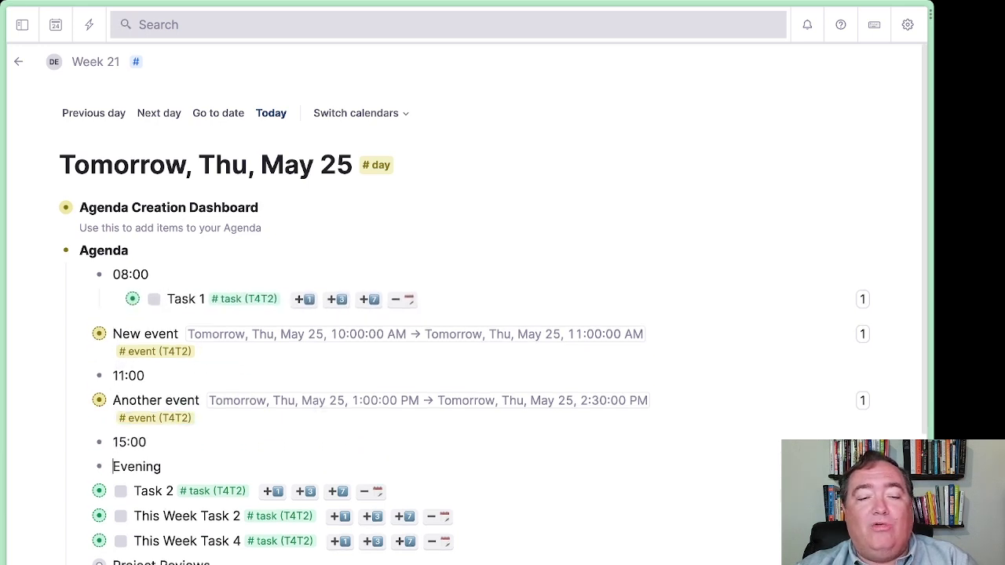
{"action": "key", "text": "ctrl+shift+Up"}
{"action": "key", "text": "ctrl+shift+Up"}
{"action": "key", "text": "ctrl+shift+Up"}
{"action": "key", "text": "ctrl+shift+Up"}
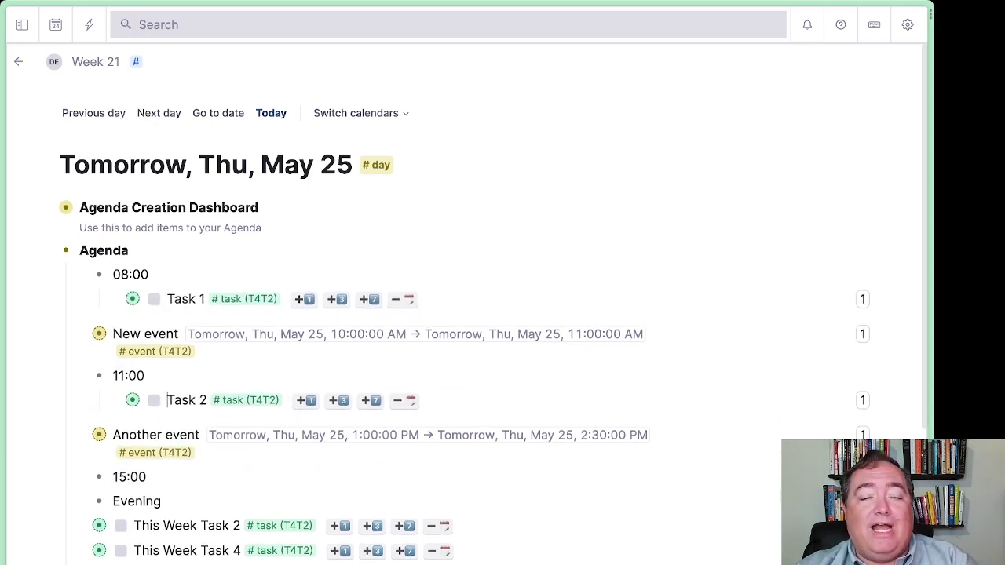
{"action": "key", "text": "Down"}
{"action": "key", "text": "Down"}
- Move This Week Task 2 and This Week Task 4 under 15:00, then place the caret on Project Reviews
{"action": "key", "text": "Down"}
{"action": "key", "text": "Down"}
{"action": "key", "text": "ctrl+shift+Up"}
{"action": "key", "text": "ctrl+shift+Up"}
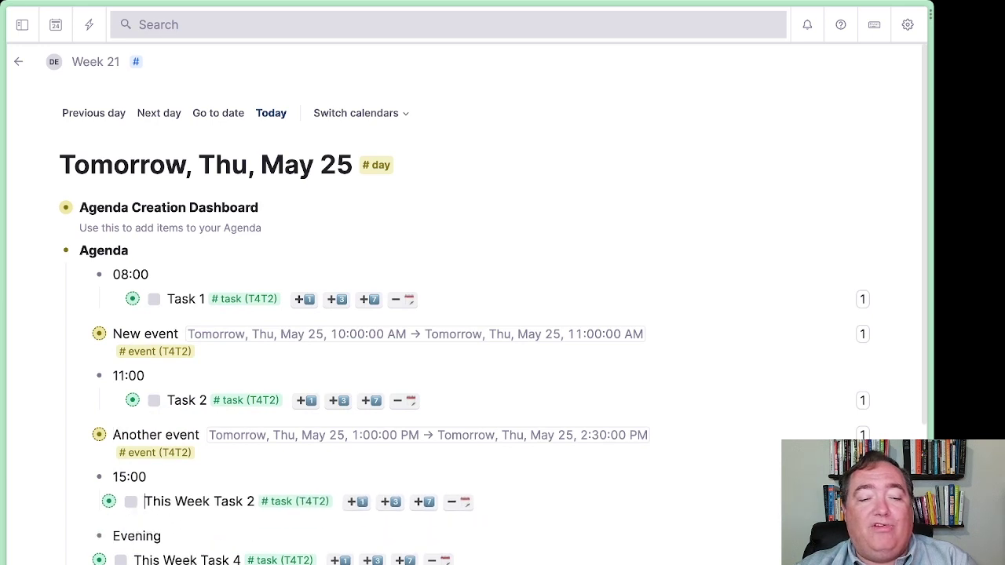
{"action": "key", "text": "Down"}
{"action": "key", "text": "Down"}
{"action": "key", "text": "ctrl+shift+Up"}
{"action": "key", "text": "ctrl+shift+Up"}
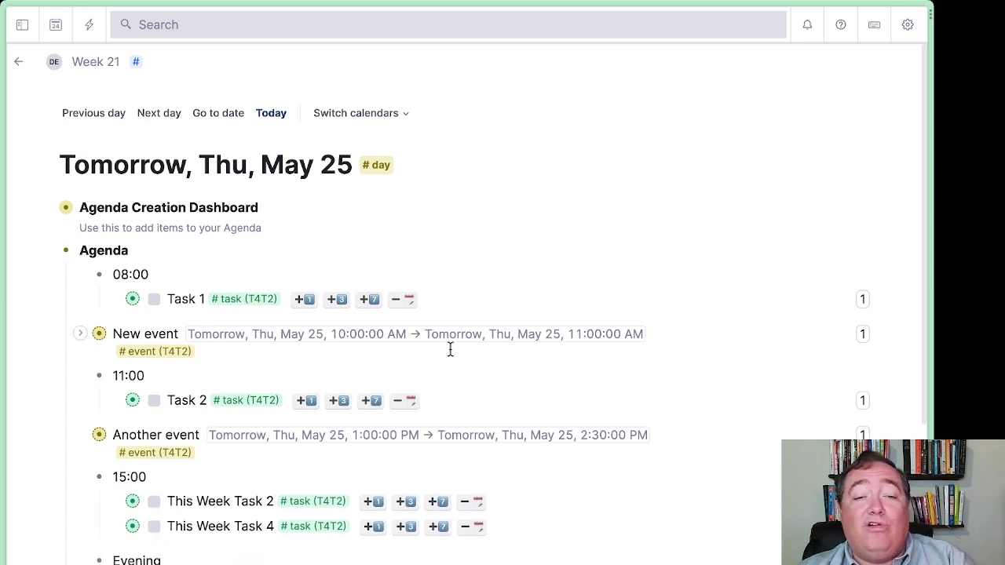
{"action": "scroll", "coordinate": [449, 348], "scroll_direction": "down", "scroll_amount": 2}
{"action": "left_click", "coordinate": [343, 429]}
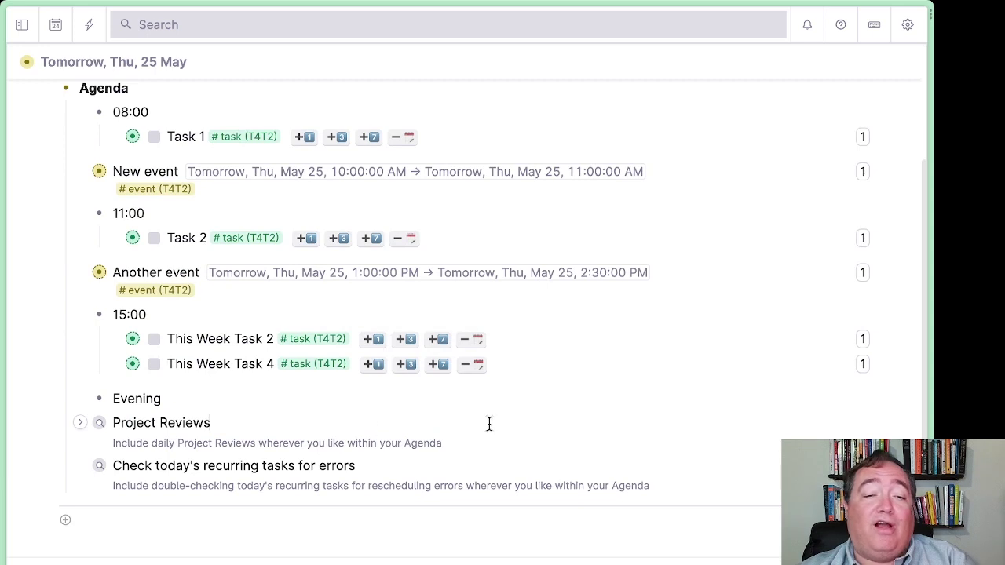
{"action": "key", "text": "Down"}
{"action": "key", "text": "Down"}
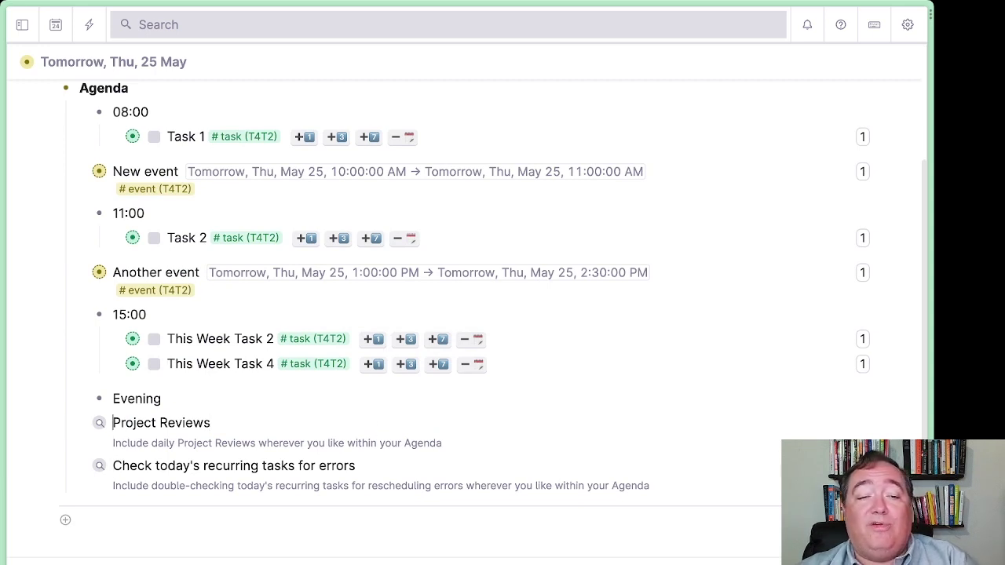
{"action": "key", "text": "Up"}
{"action": "key", "text": "Up"}
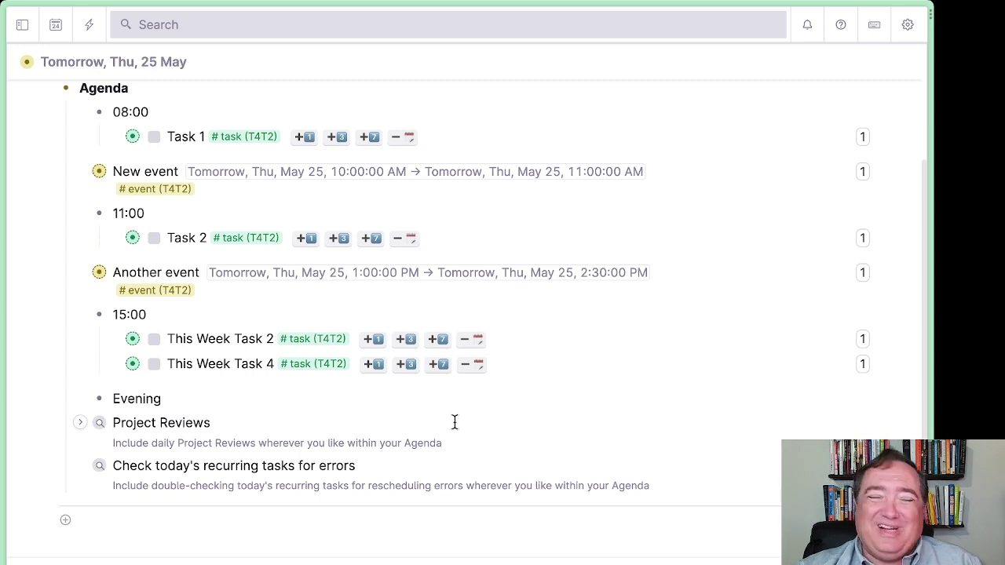
{"action": "scroll", "coordinate": [451, 421], "scroll_direction": "up", "scroll_amount": 2}
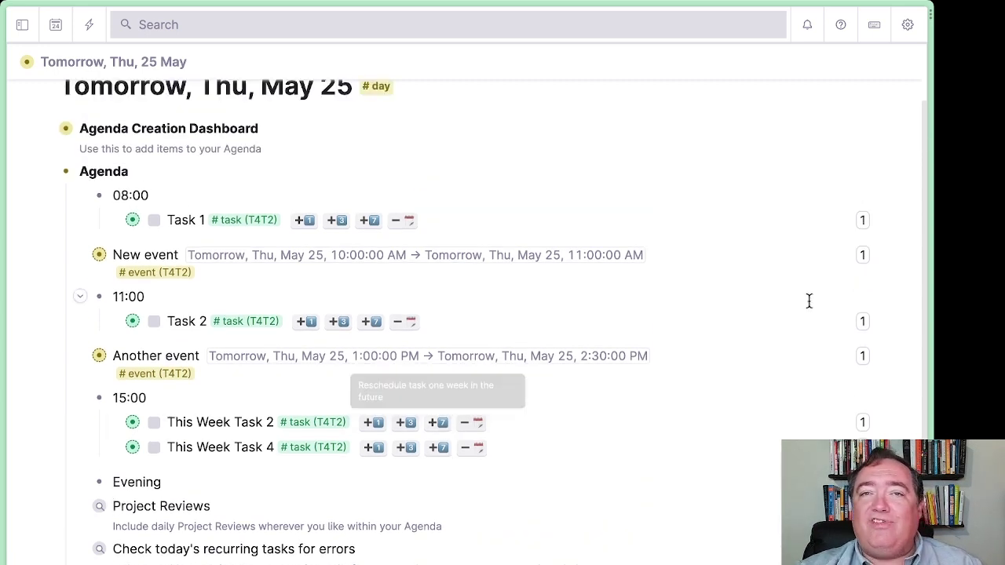
{"action": "scroll", "coordinate": [790, 332], "scroll_direction": "up", "scroll_amount": 2}
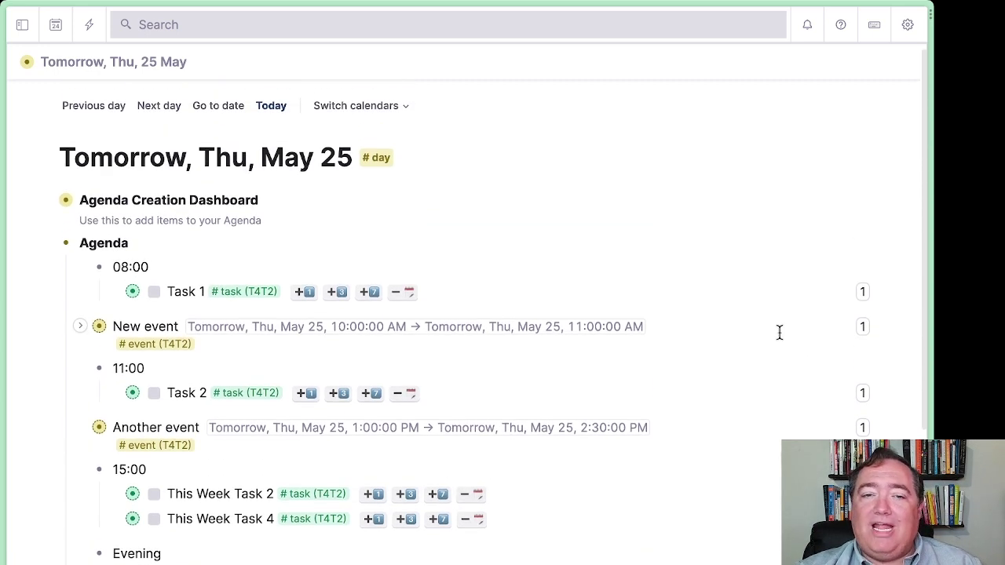